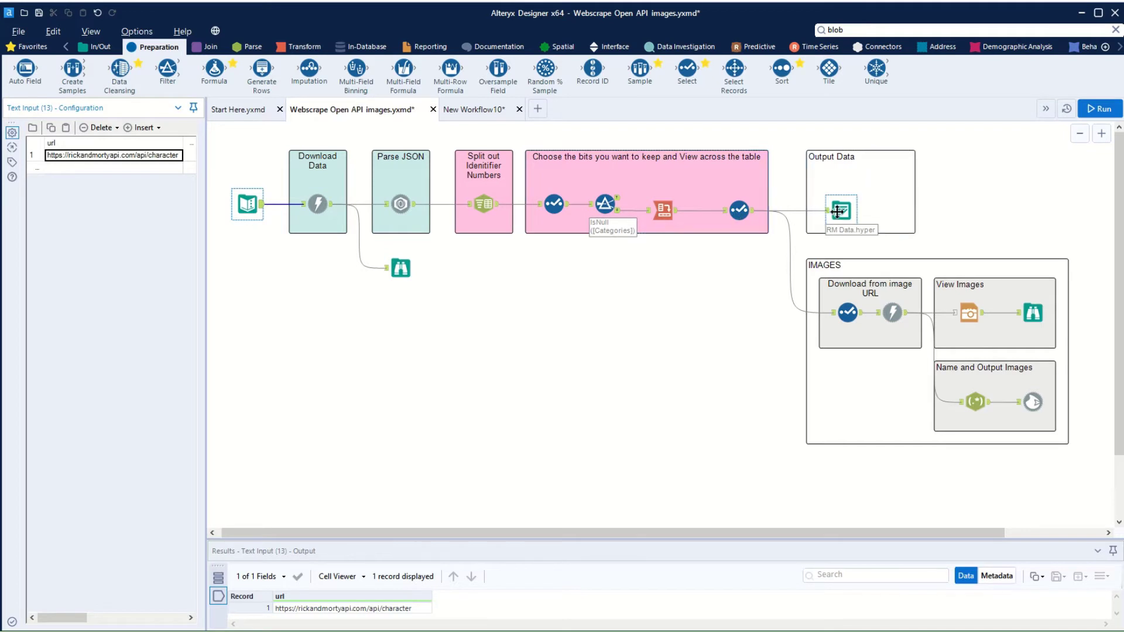
Inspect the Select tool's fields, enlarge the results grid, and view the downloaded character images in Browse
click(750, 214)
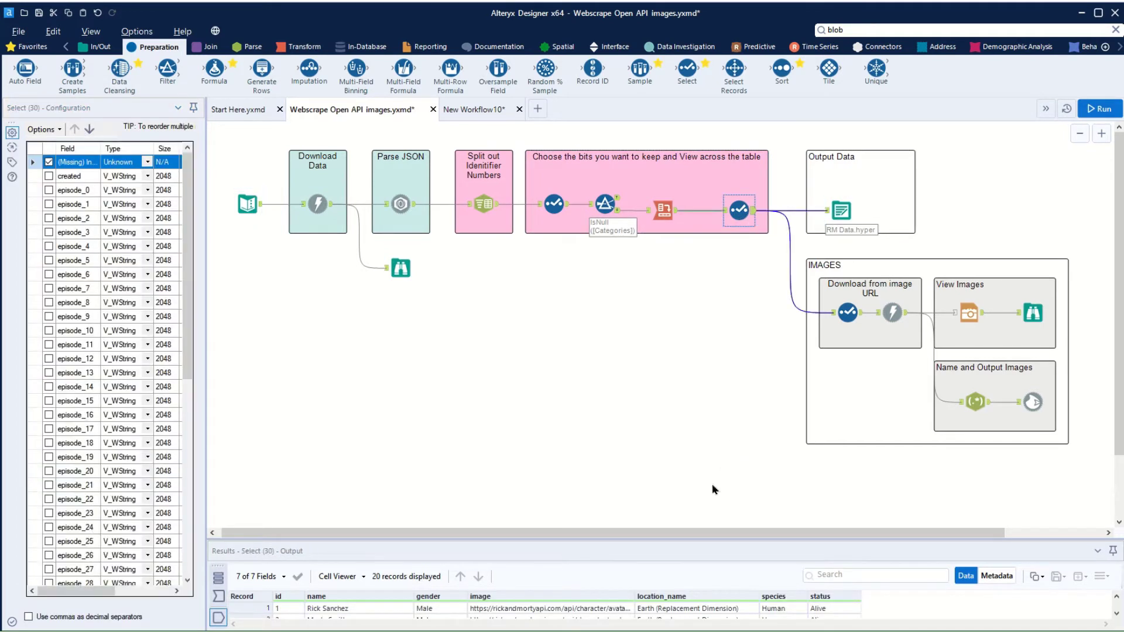
drag(711, 539, 724, 475)
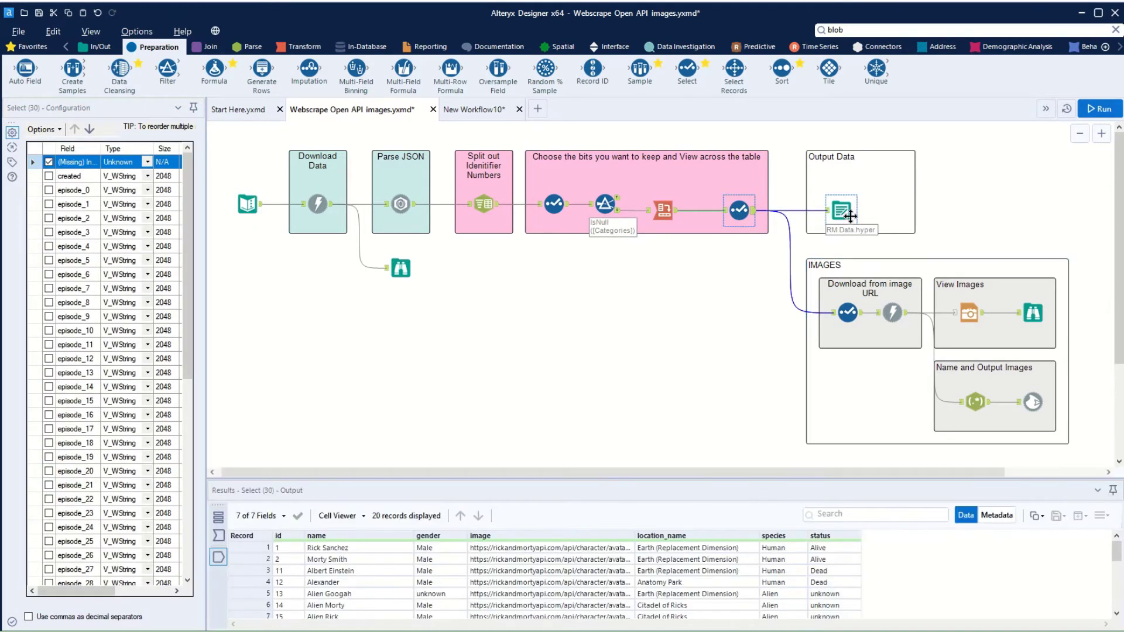
click(1033, 313)
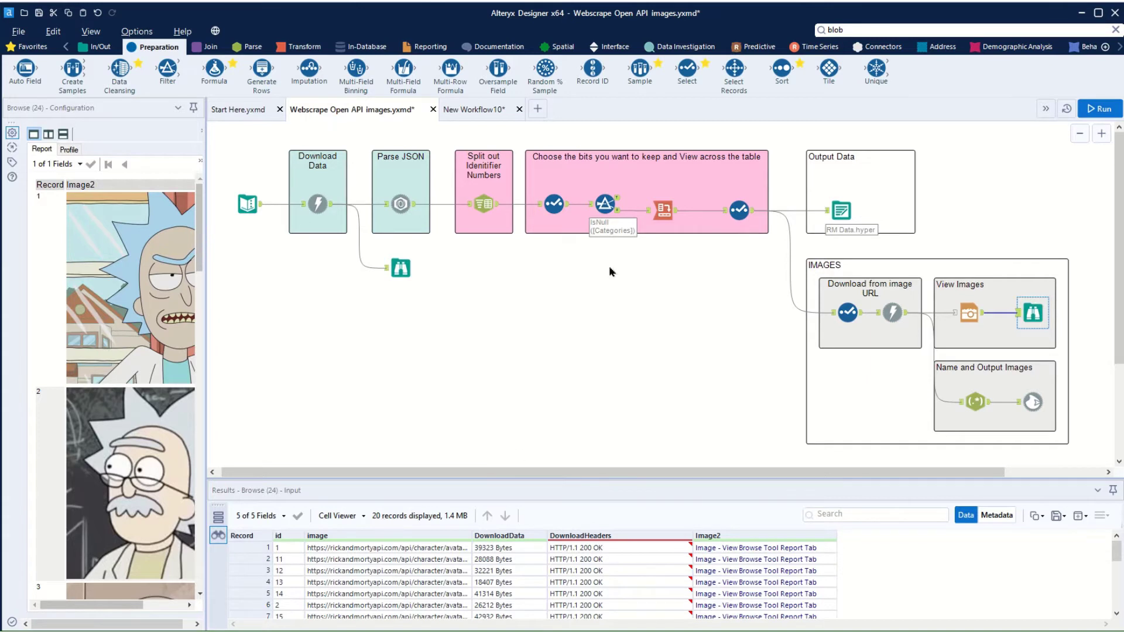
Check the Filter's True output with the full JSON_ValueString next-page URL, then rerun the workflow and view its messages
click(604, 204)
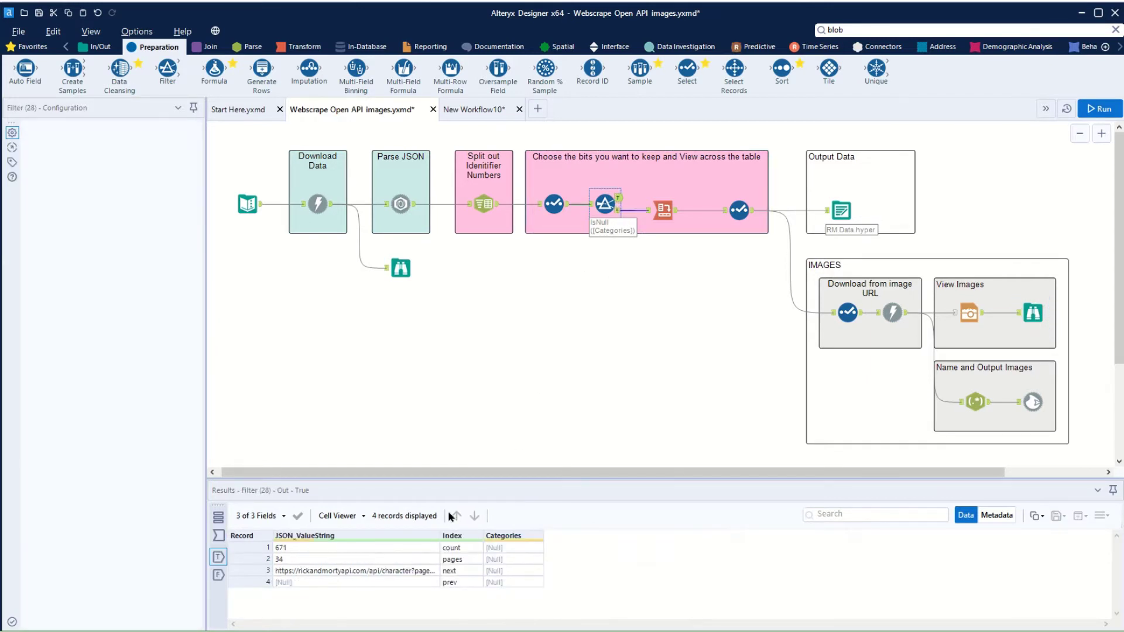
double_click(440, 536)
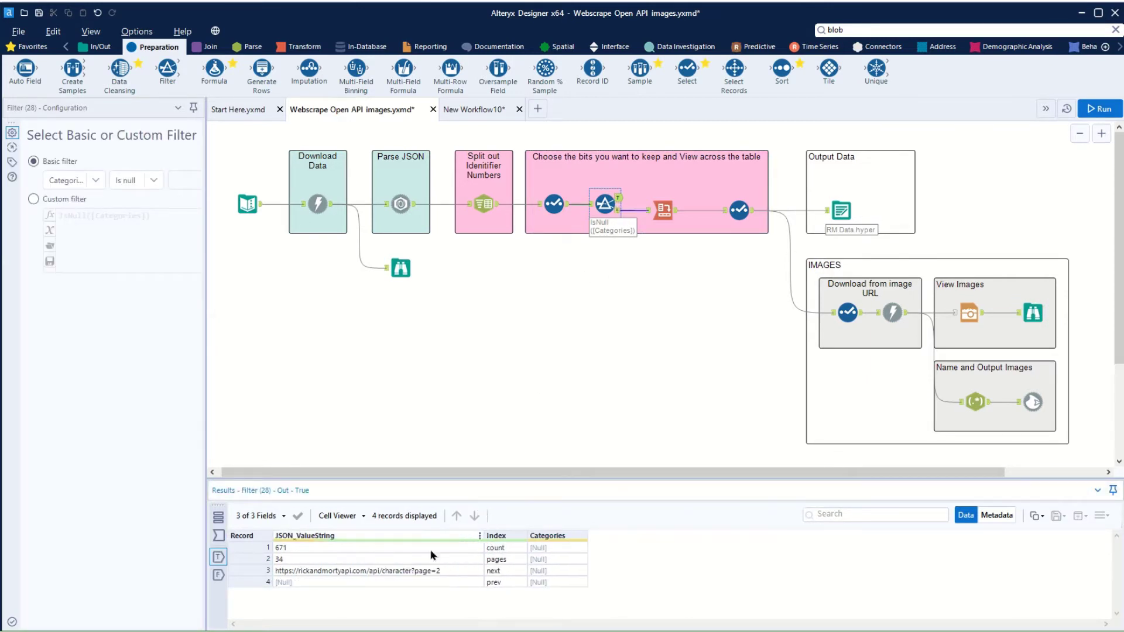
key(ctrl+r)
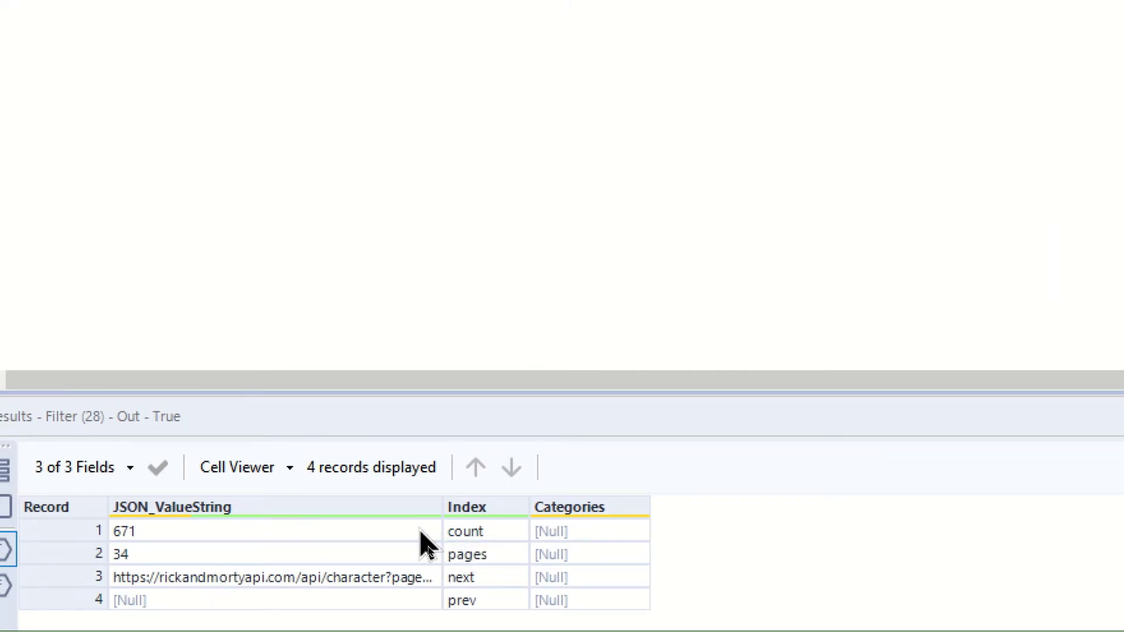
drag(443, 507, 484, 503)
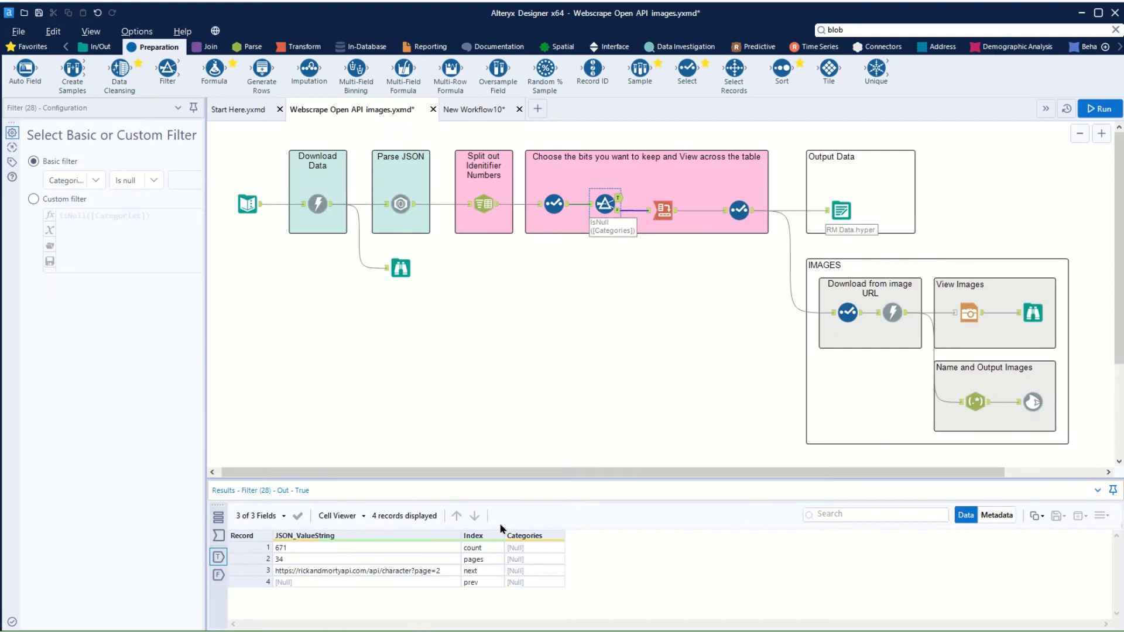
click(567, 377)
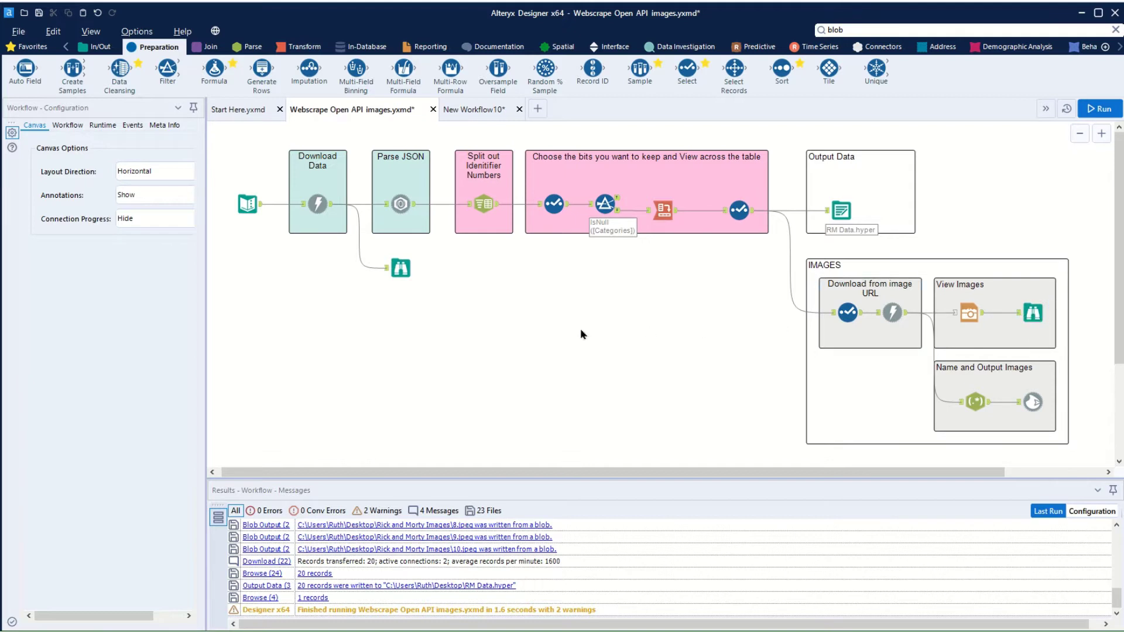
Copy the first seven scrape tools into New Workflow10 and place them at the canvas left
drag(226, 248, 770, 182)
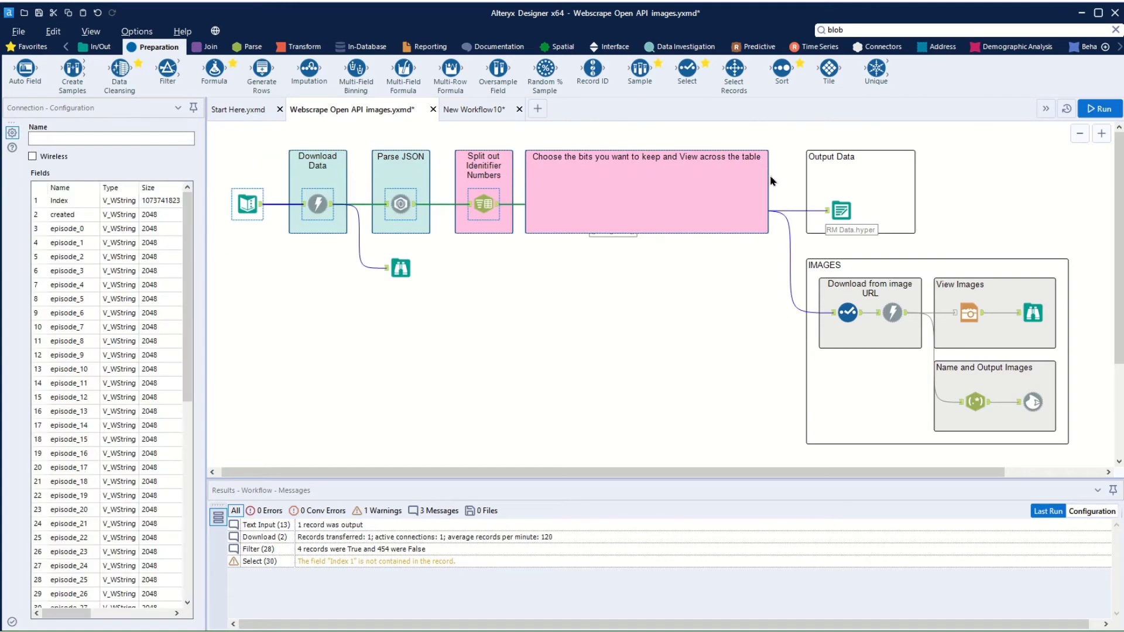
click(475, 111)
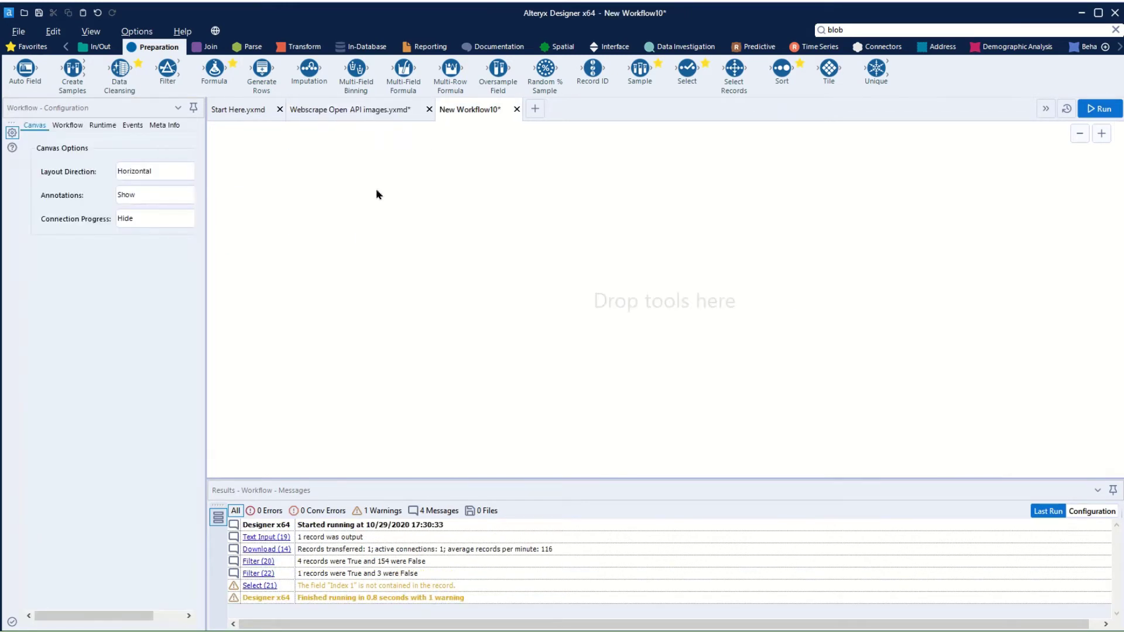
key(ctrl+v)
drag(390, 208, 277, 208)
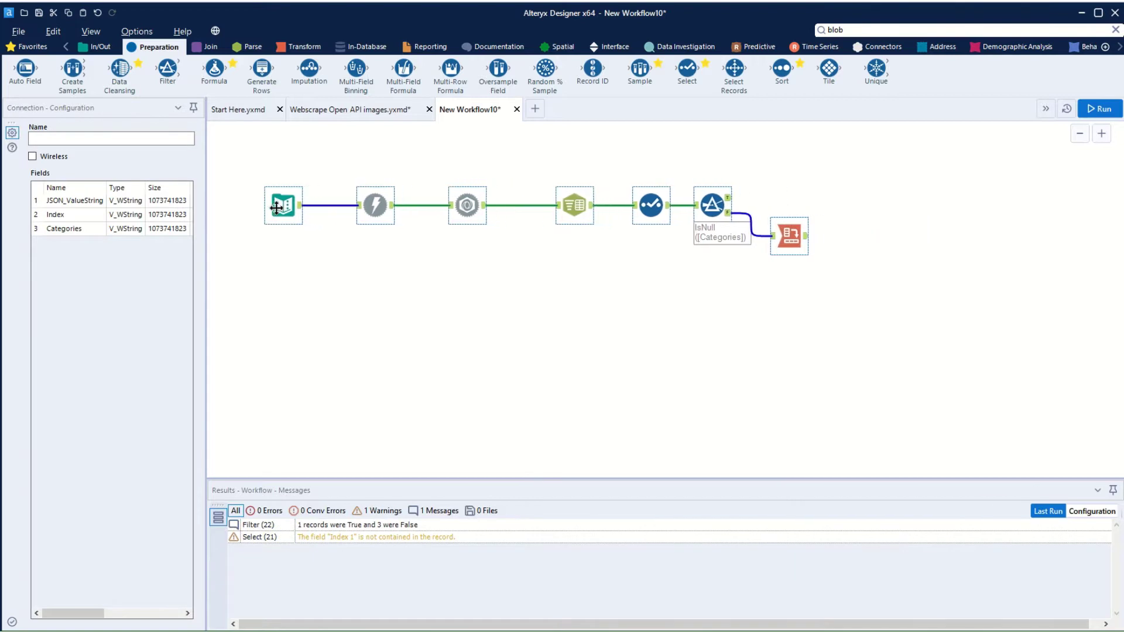
click(473, 273)
Run the pasted tools, widen JSON_ValueString to read the next-page URL, and attach a second Filter
click(707, 212)
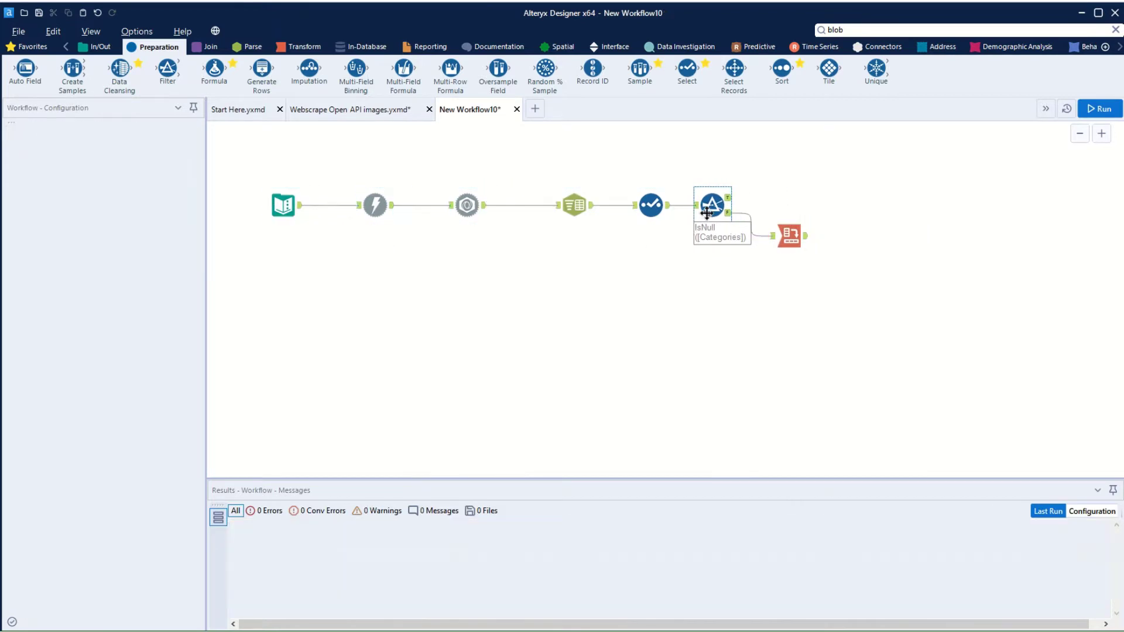
key(ctrl+r)
click(717, 253)
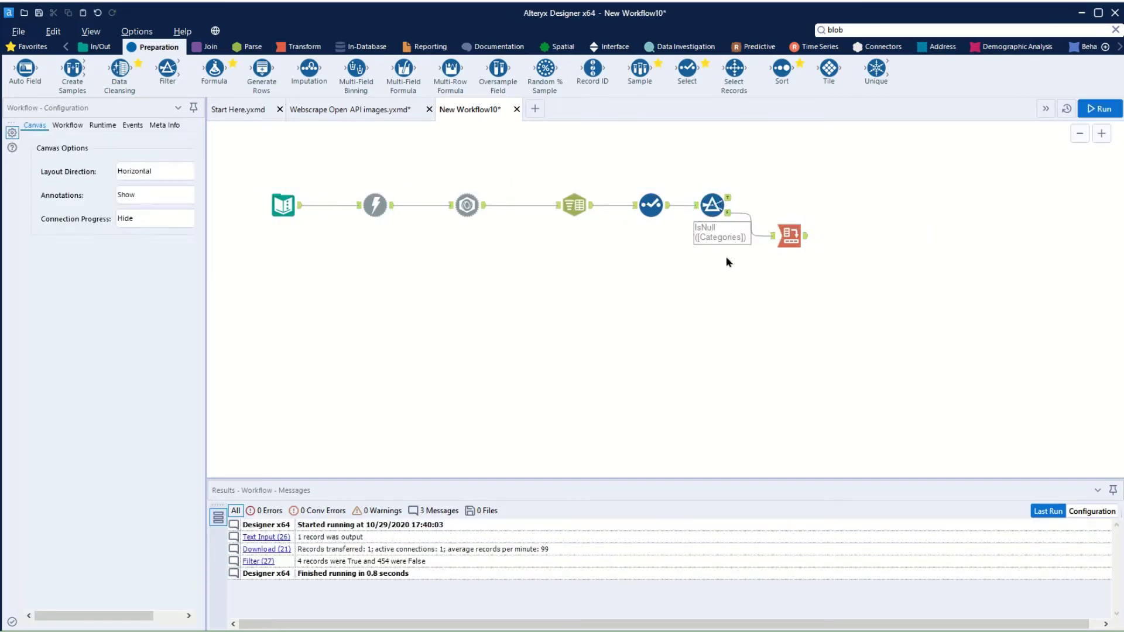
click(729, 201)
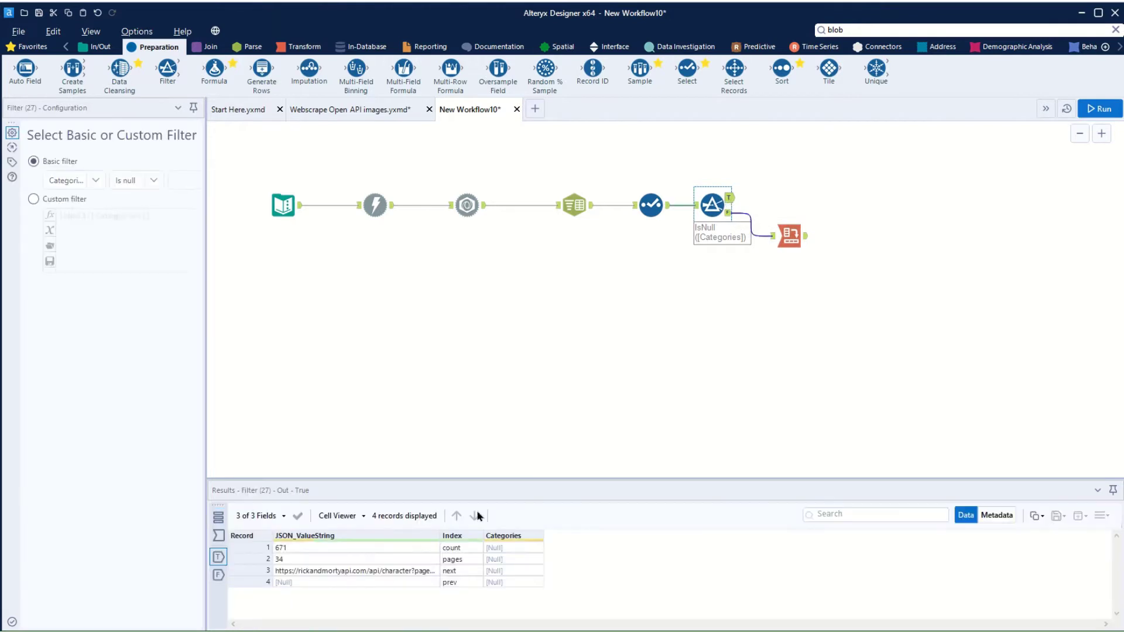
drag(440, 531, 471, 534)
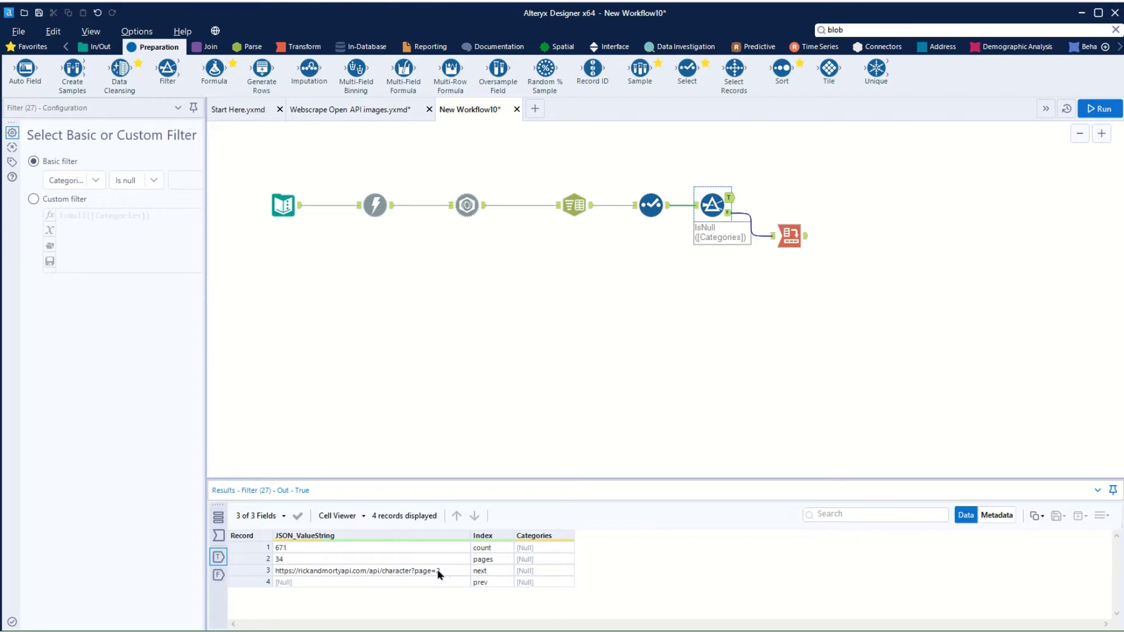
drag(167, 68, 774, 191)
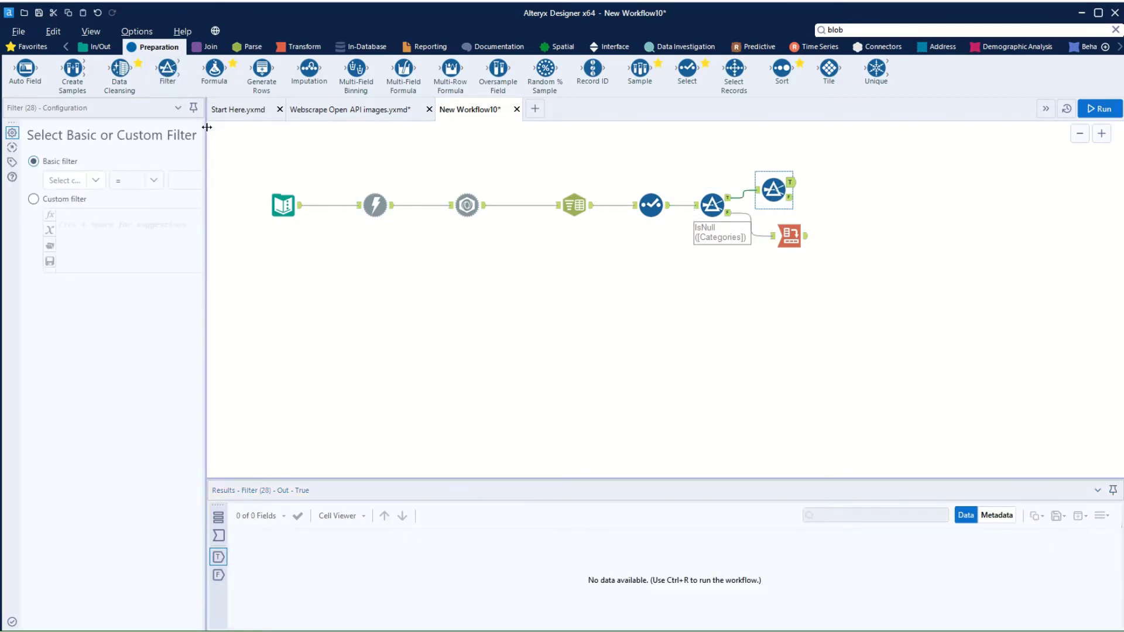
Set the second Filter on the True output to Index Equals next
click(74, 180)
click(89, 215)
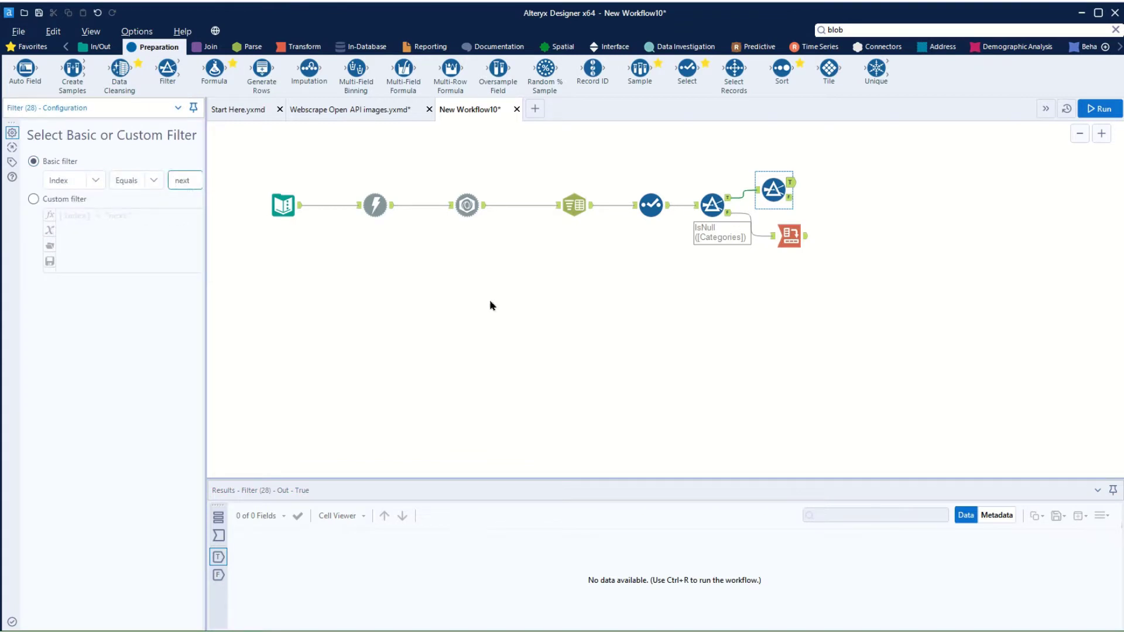
click(729, 199)
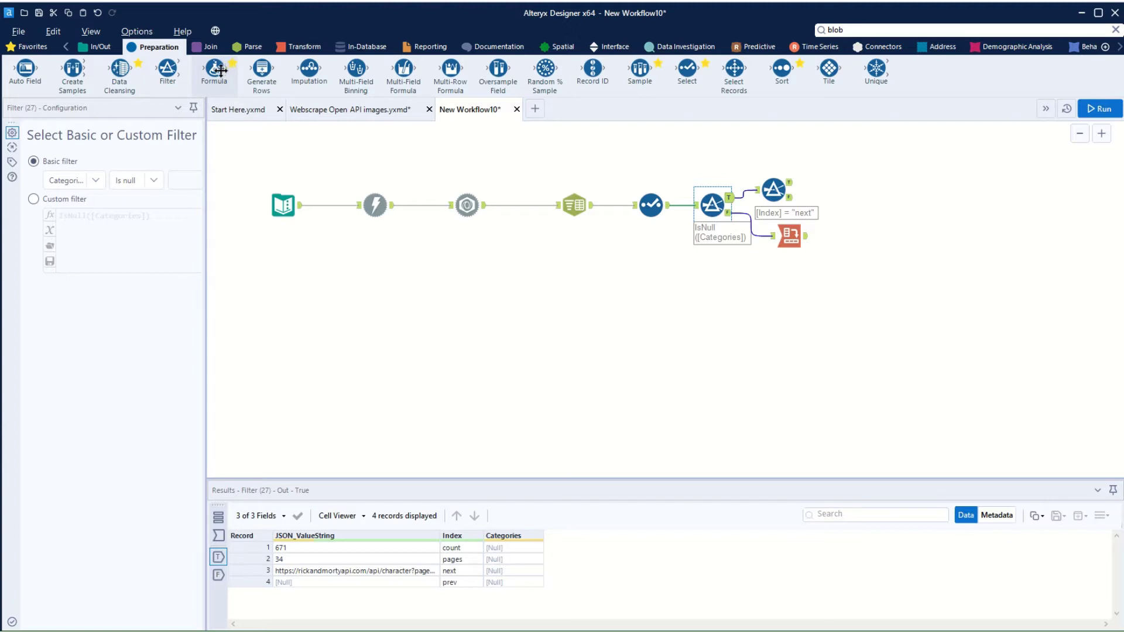
Add a Select that renames JSON_ValueString to url and drops Index and Categories
drag(686, 69, 827, 182)
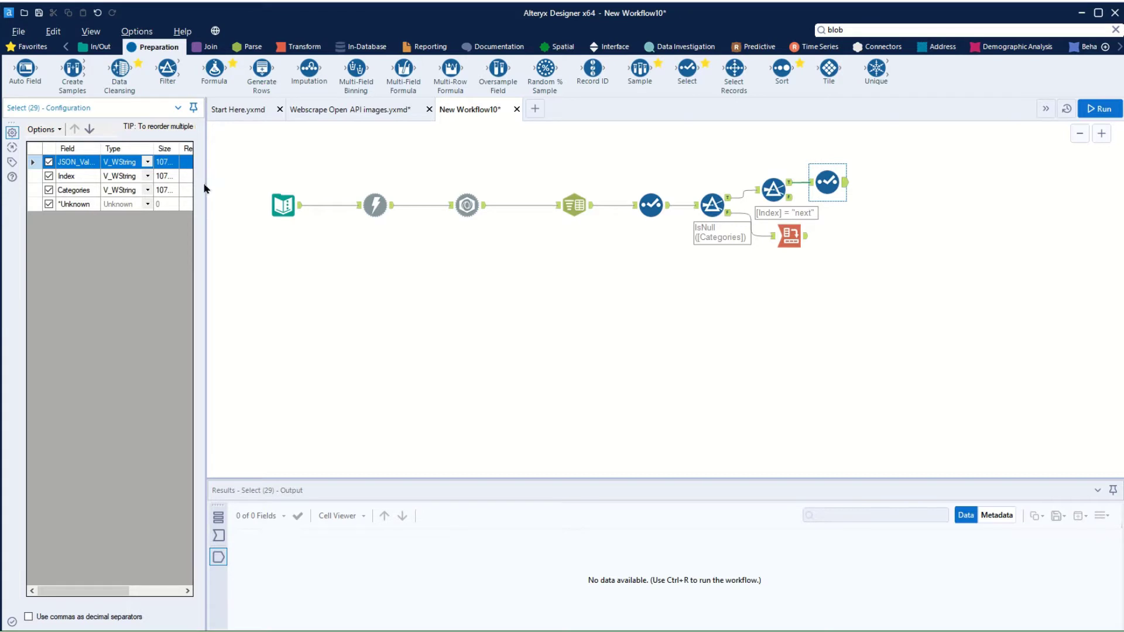
drag(206, 187, 291, 187)
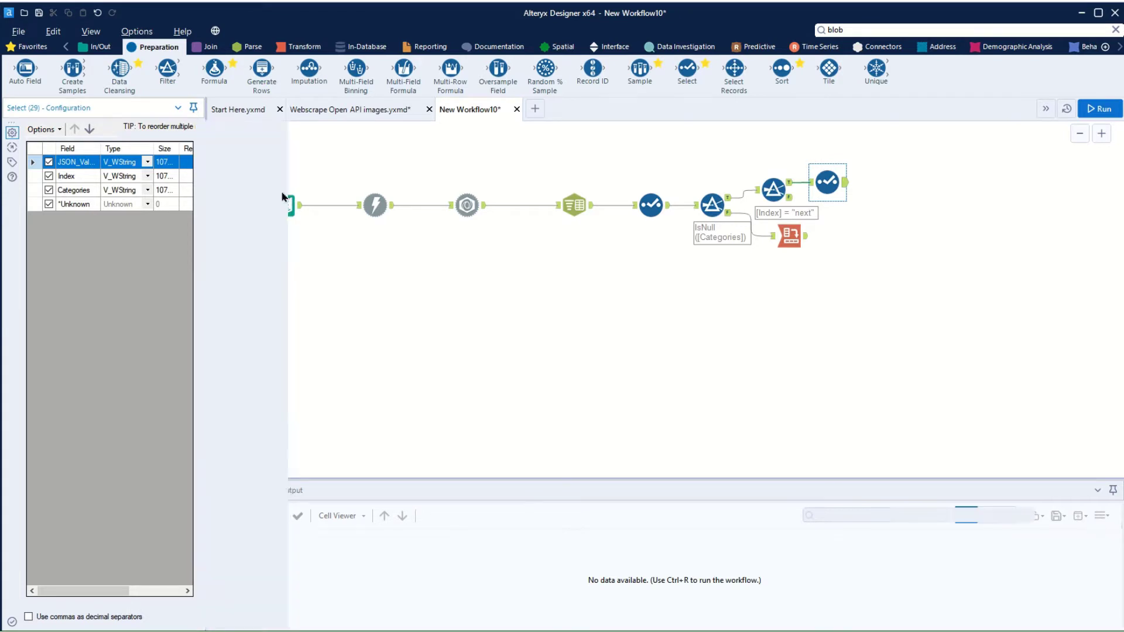
click(197, 162)
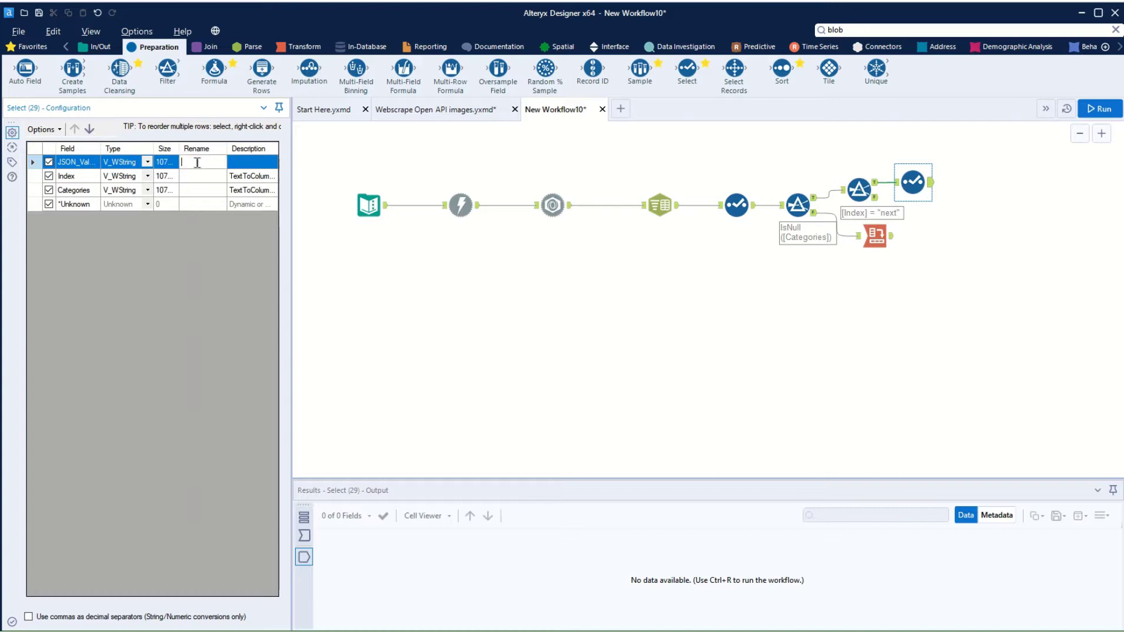
text(url)
click(48, 176)
click(48, 191)
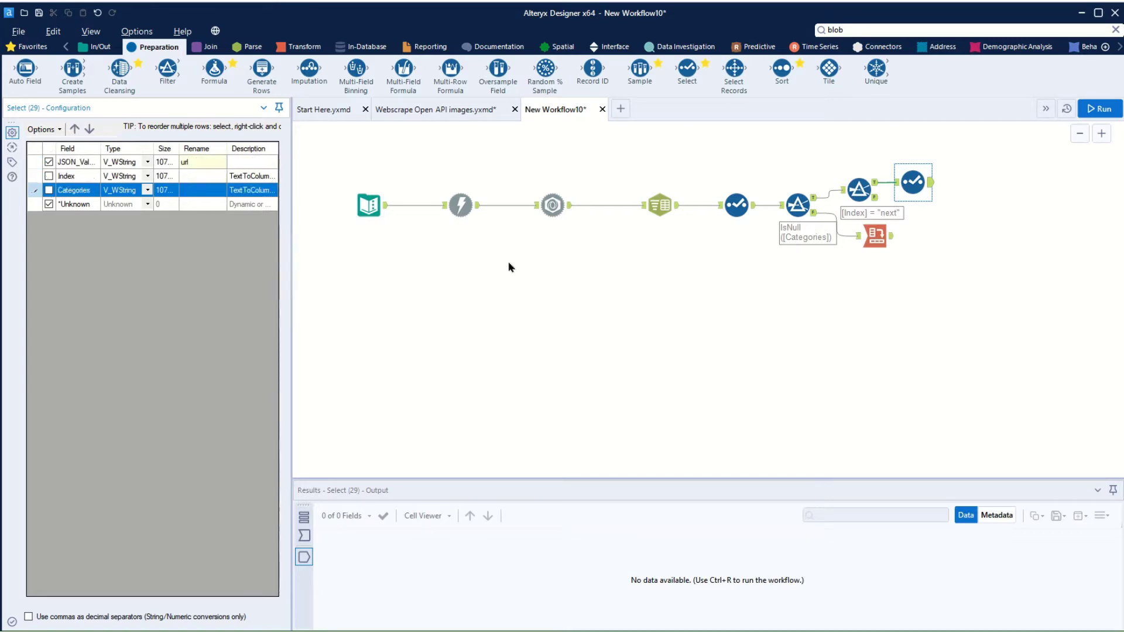
Run the workflow and confirm the Select outputs the page=2 url
click(368, 205)
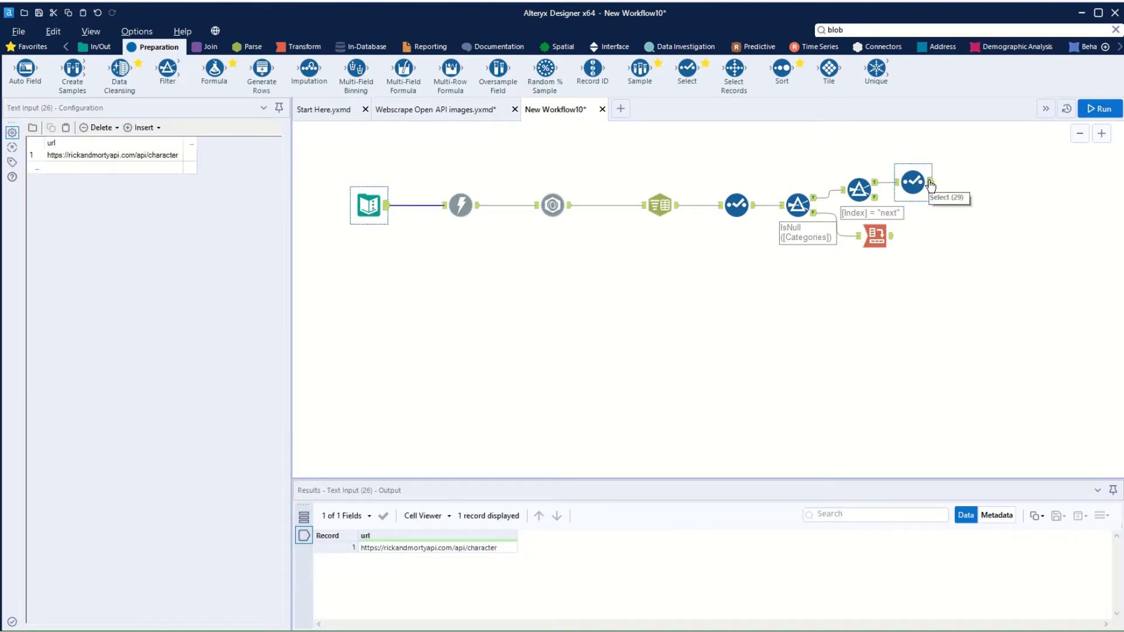
key(ctrl+r)
click(933, 188)
click(931, 185)
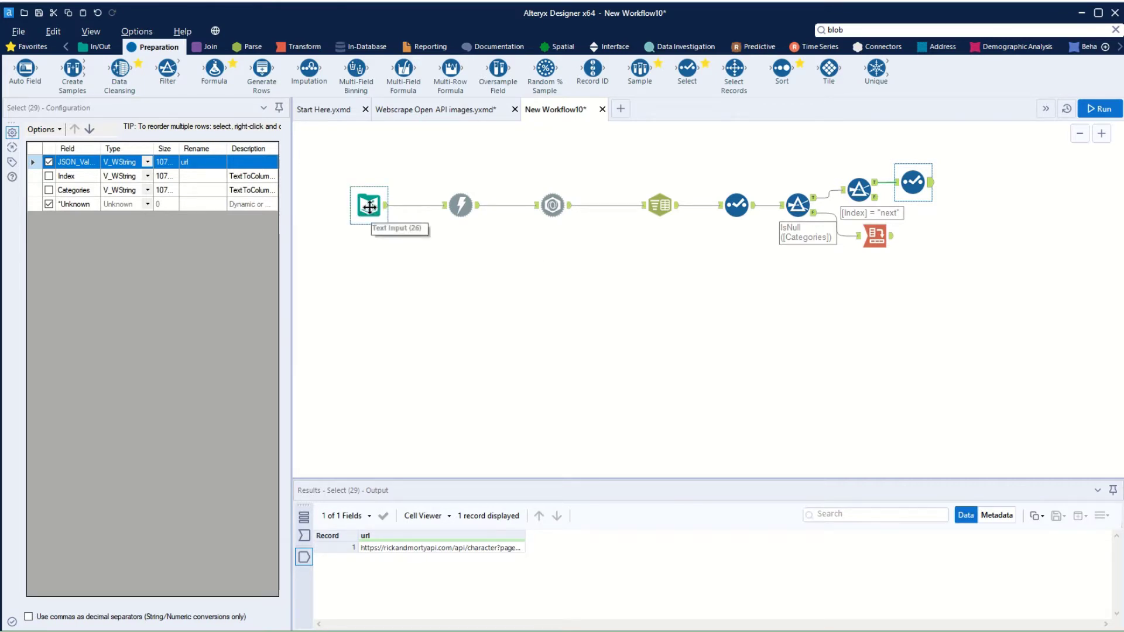
Convert the Text Input holding the API url into a Macro Input
click(369, 206)
right_click(369, 206)
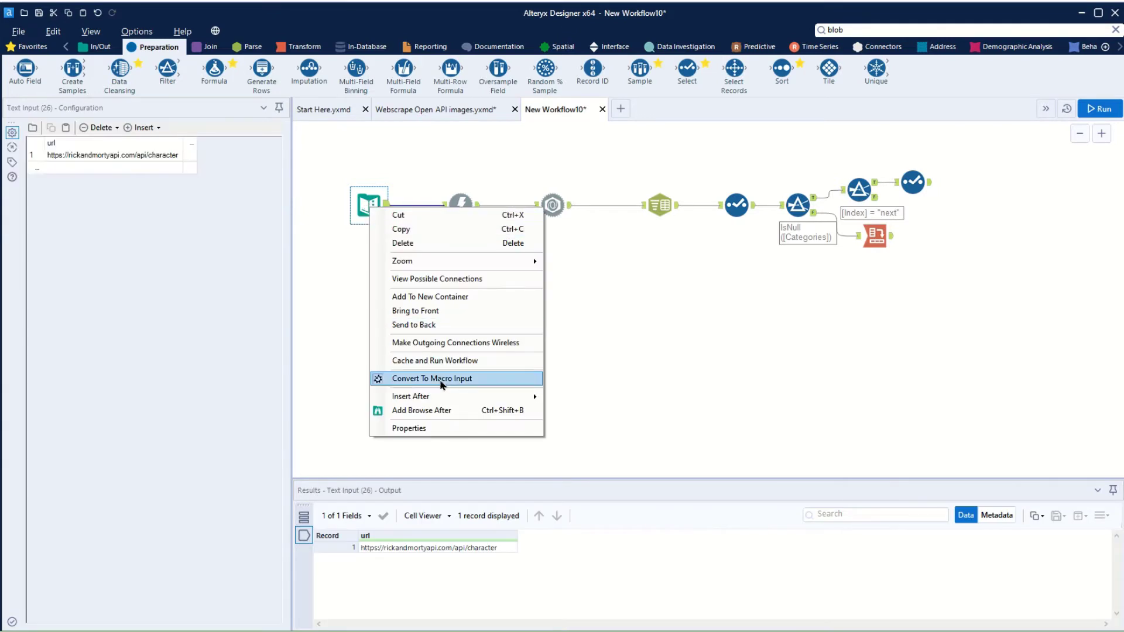
click(442, 384)
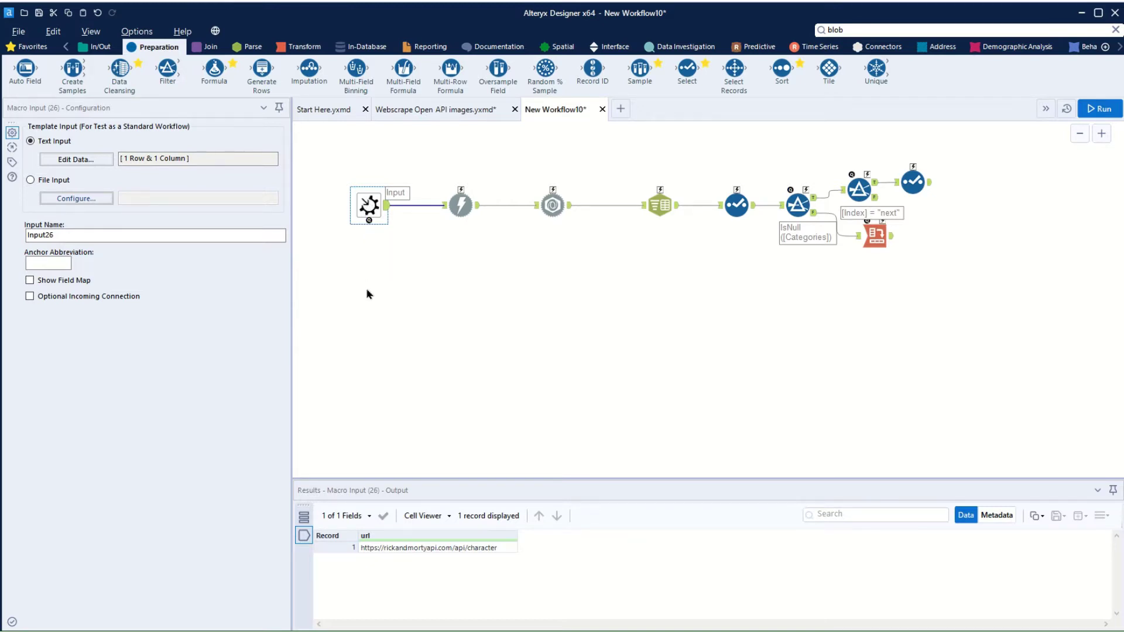
Set the workflow type to Iterative Macro and select the macro input's default name
click(408, 276)
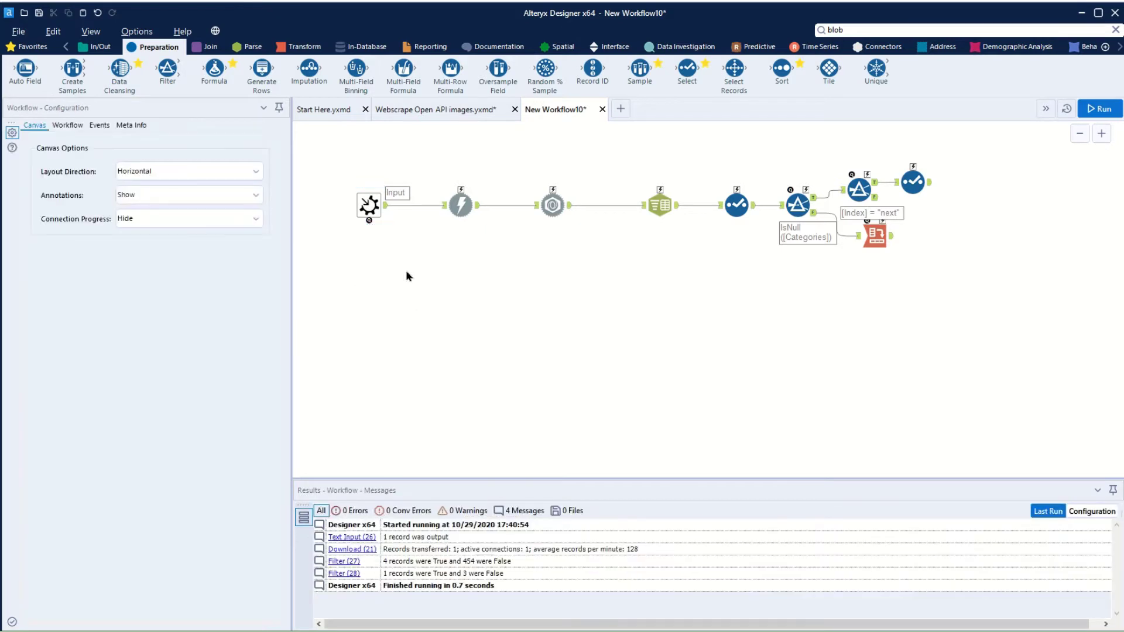
click(66, 126)
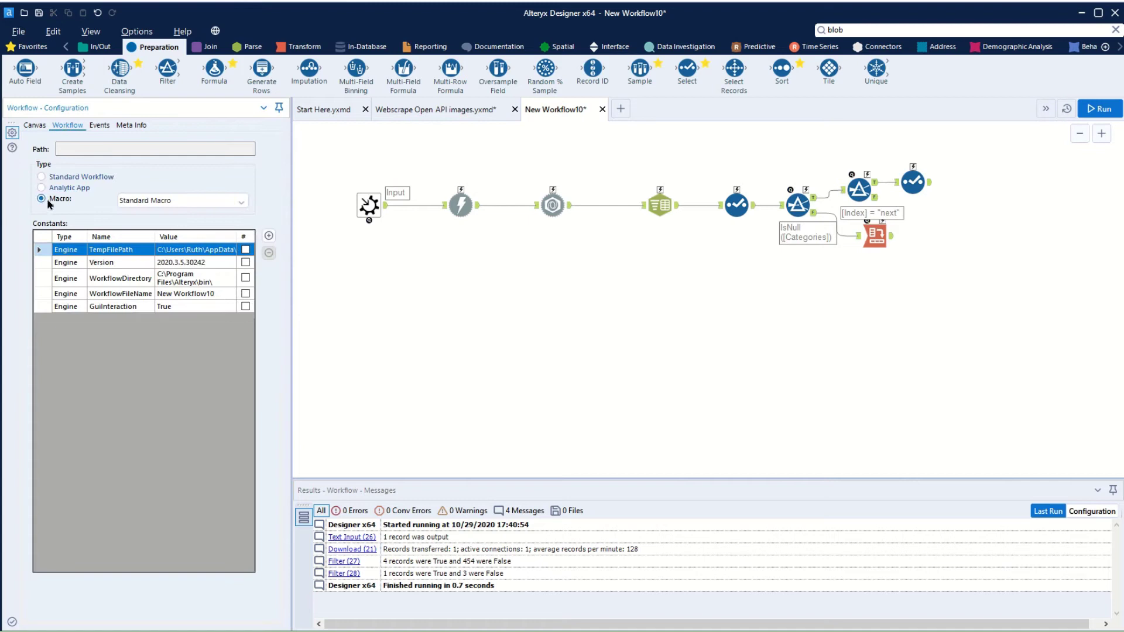
click(183, 203)
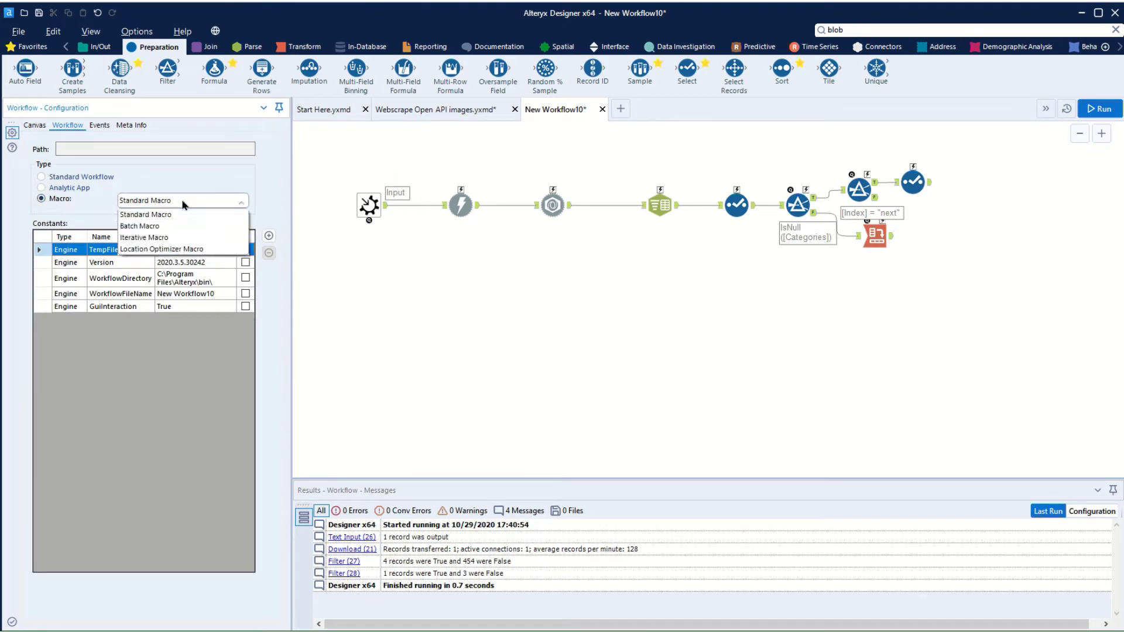
click(168, 240)
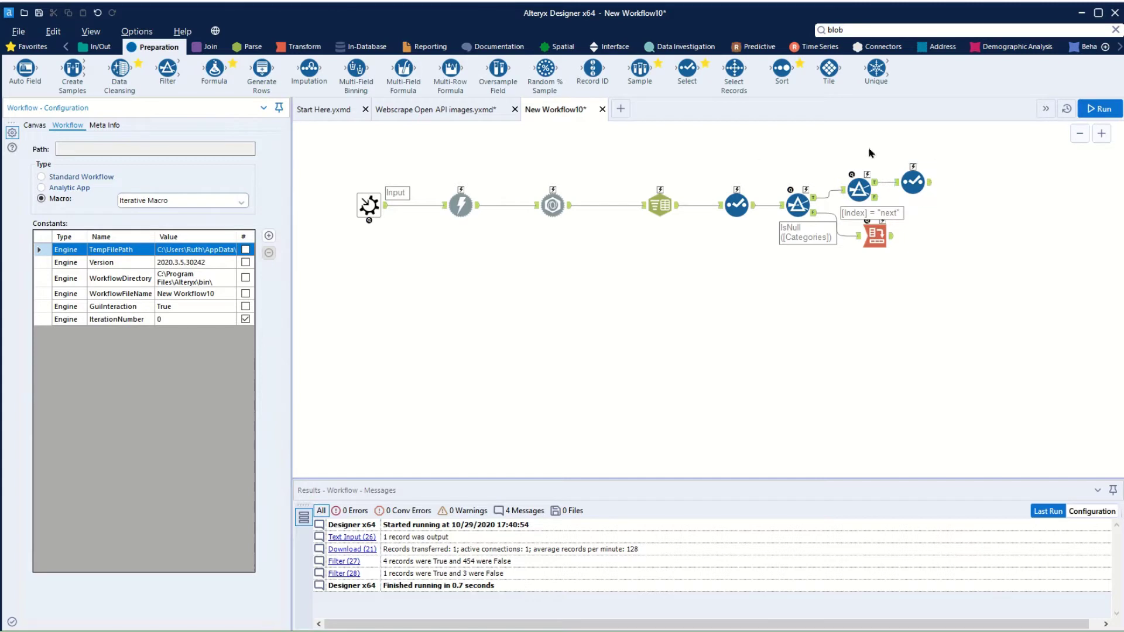
click(366, 205)
drag(65, 235, 1, 240)
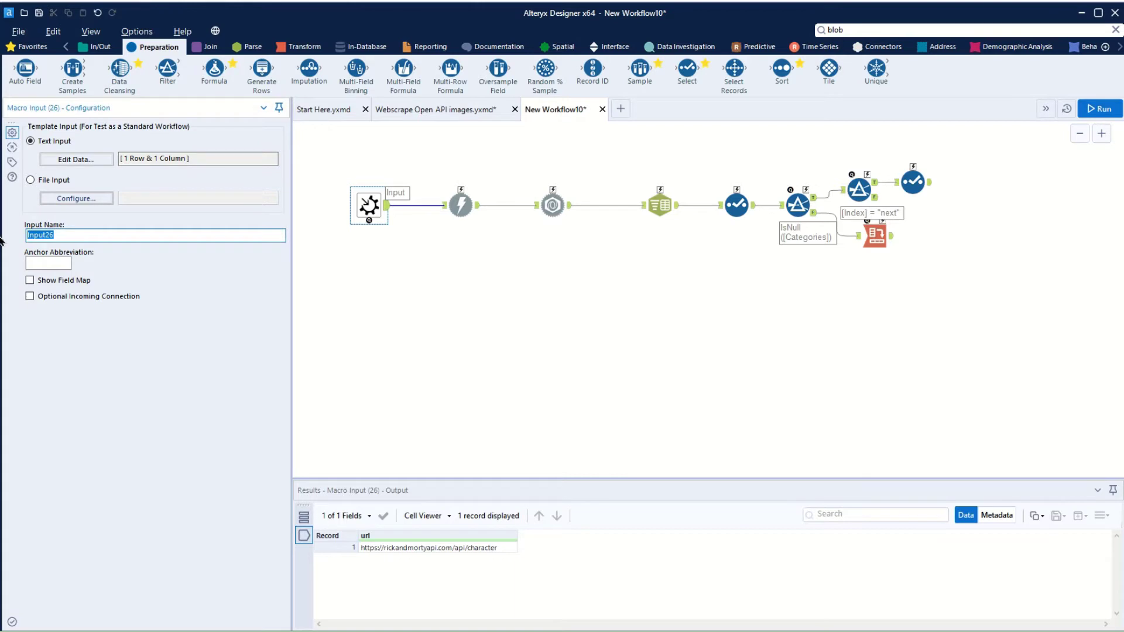
Name the macro input Original Url with anchor abbreviation I
text(Original Url)
key(Tab)
click(62, 262)
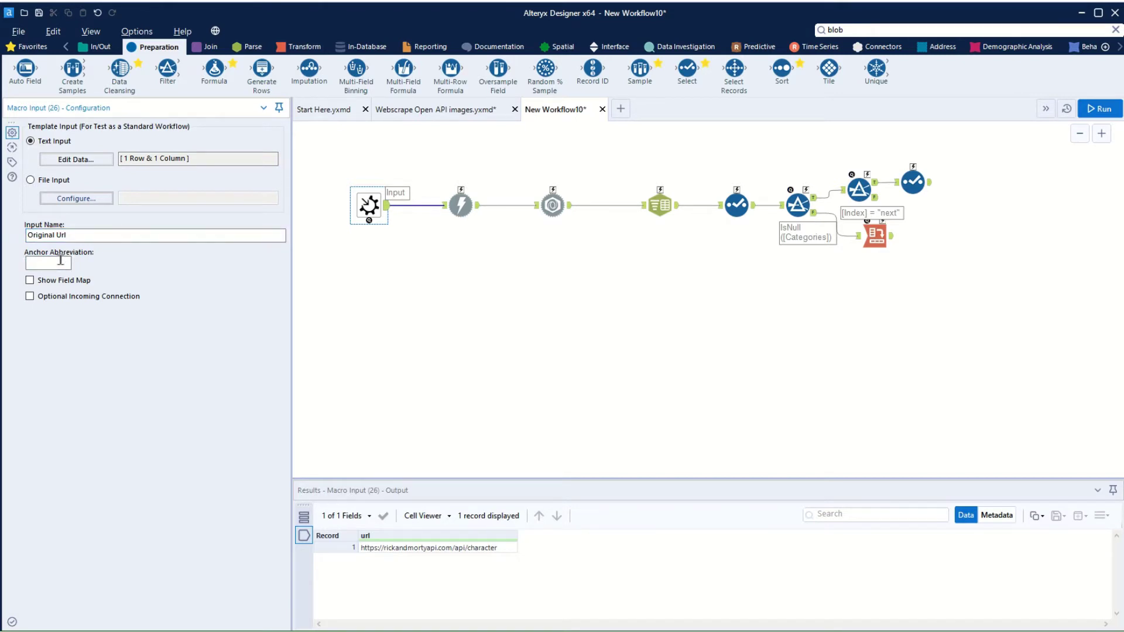
text(I)
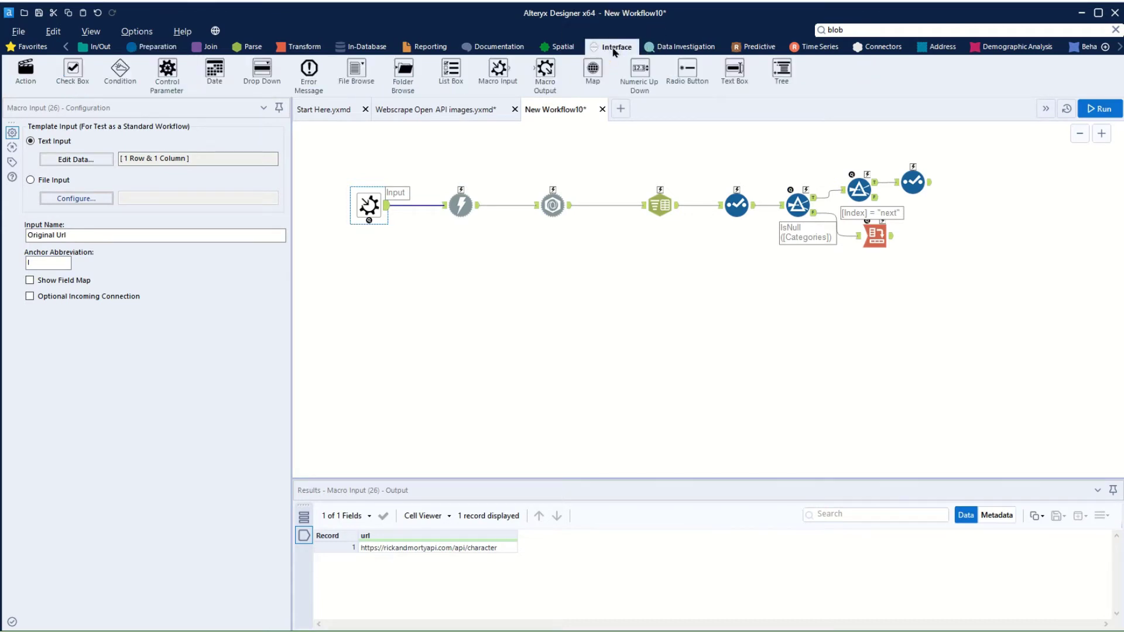
Add a Macro Output named New url with anchor U at the top branch's end
drag(545, 69, 973, 181)
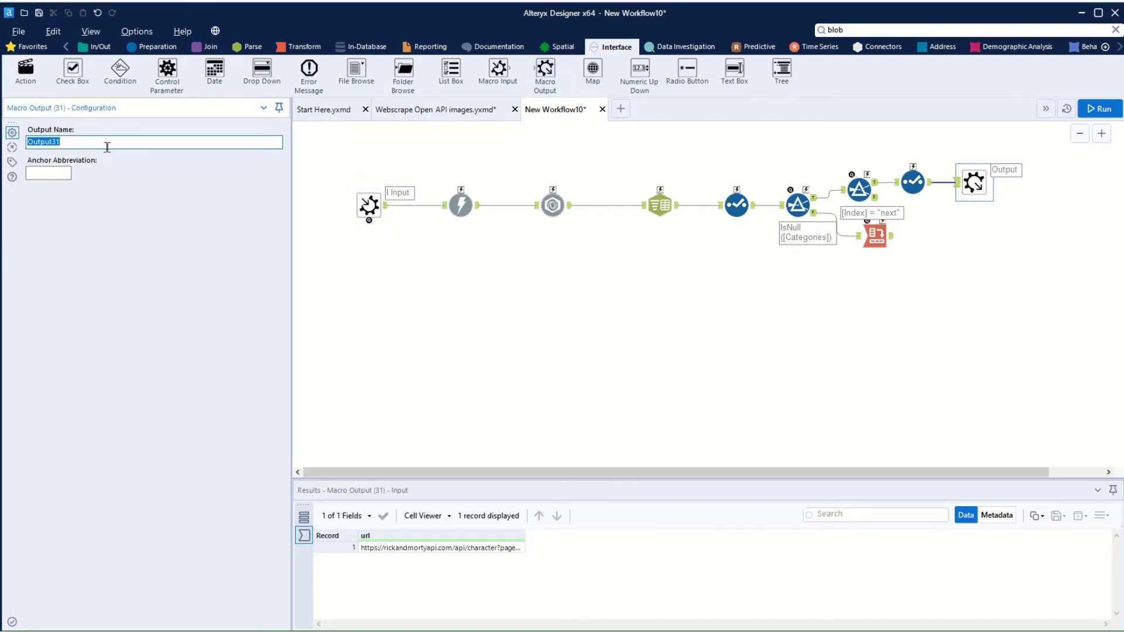
text(New url)
click(40, 173)
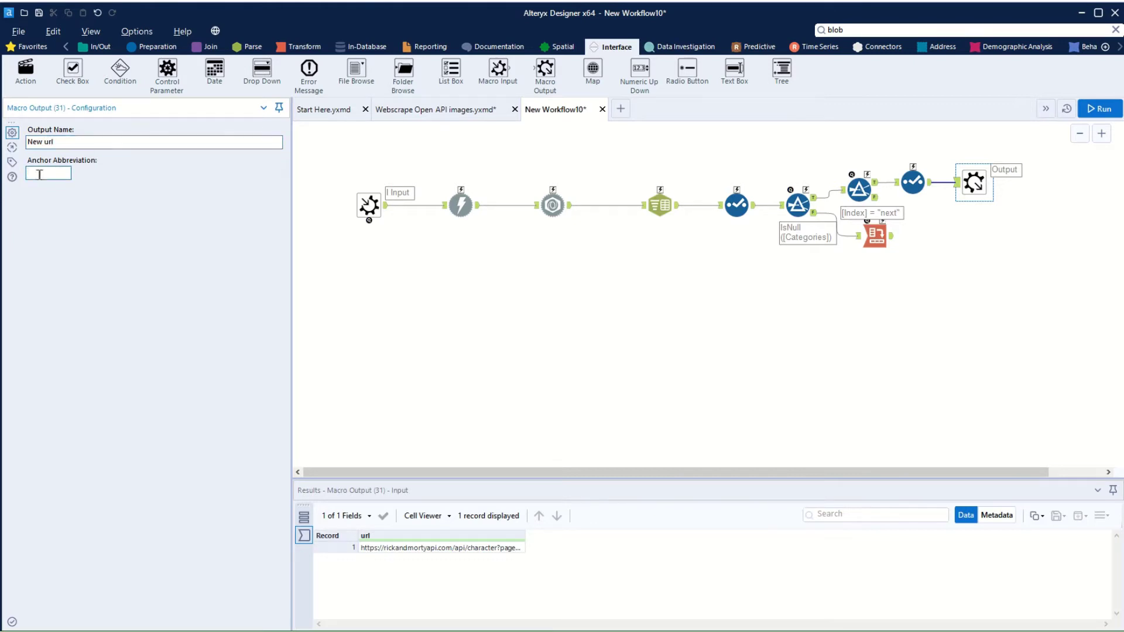
click(601, 273)
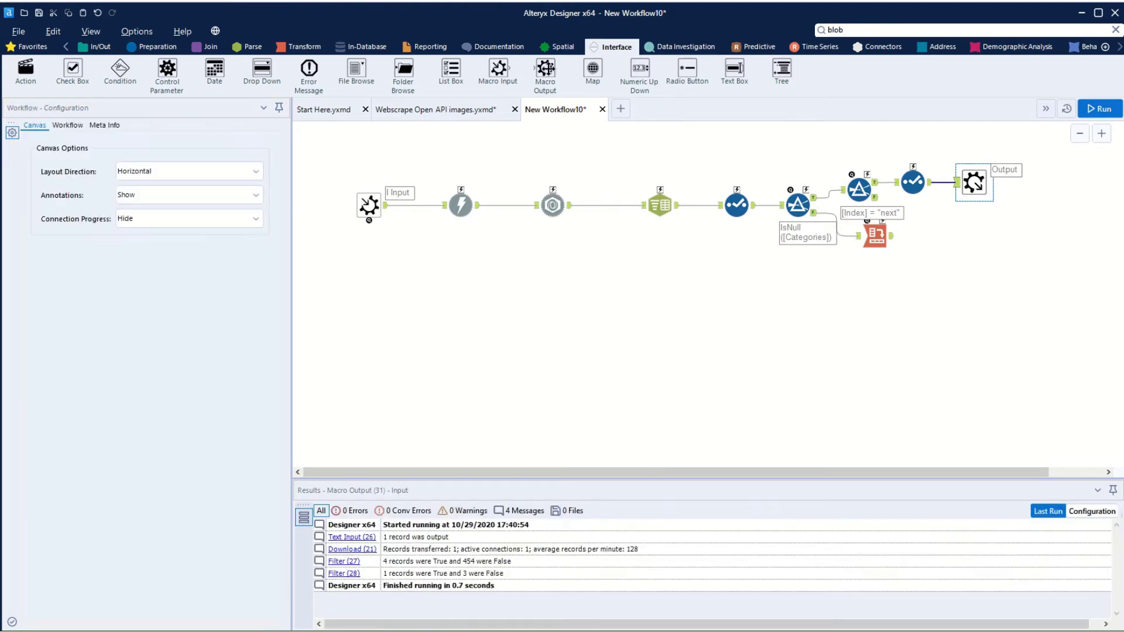
Add a second Macro Output named Data with anchor D on the lower branch
drag(546, 71, 975, 237)
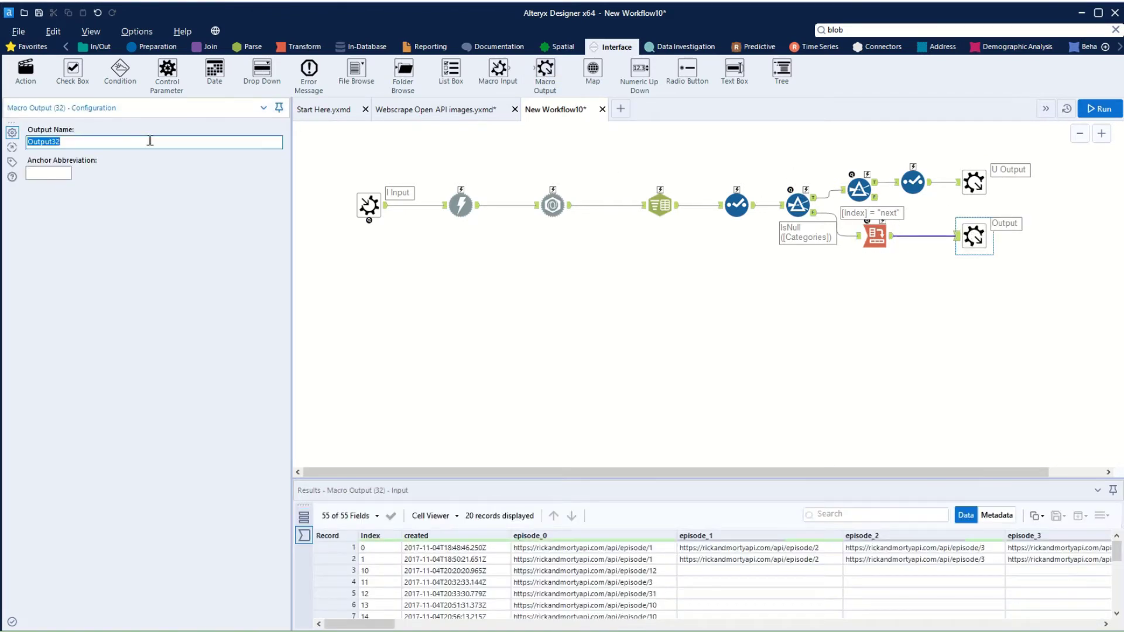
text(Data)
click(29, 171)
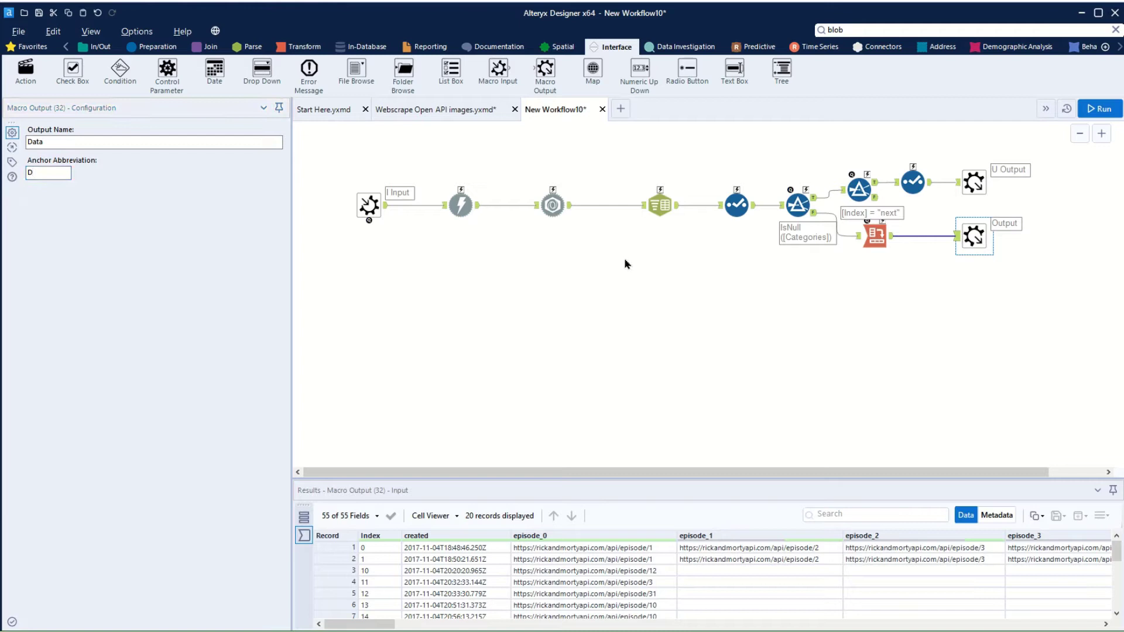
click(367, 206)
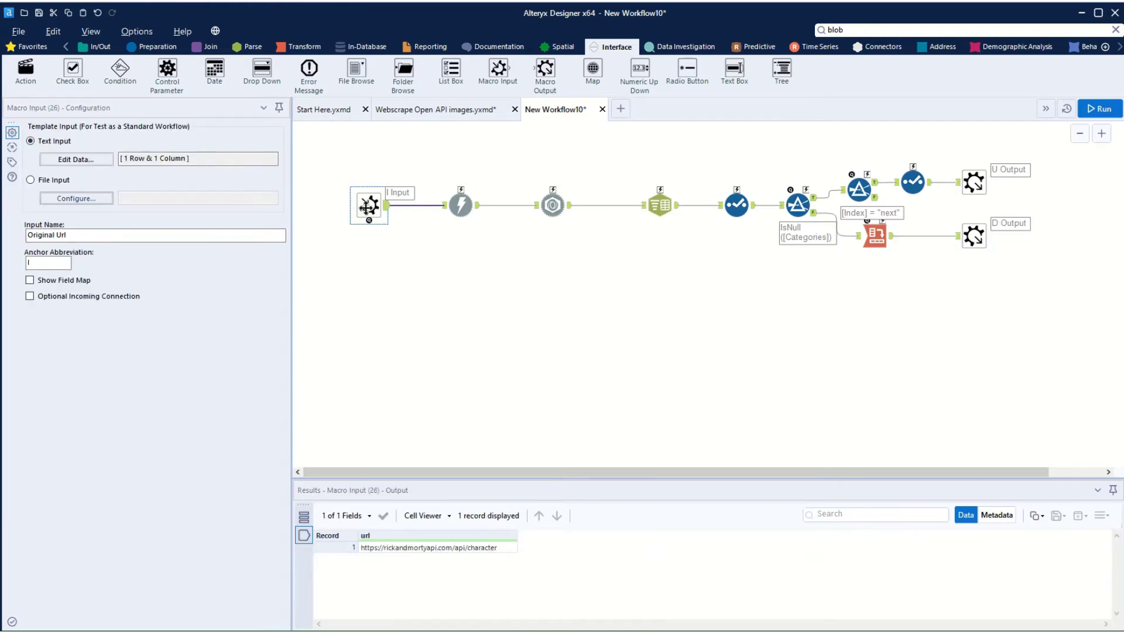
click(926, 190)
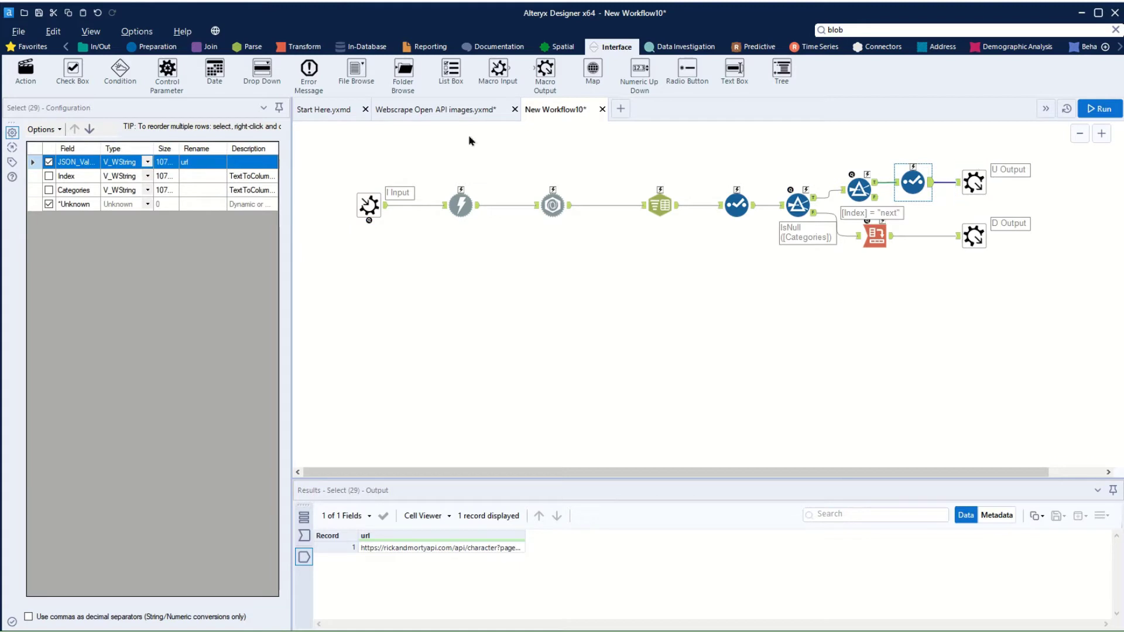
click(348, 252)
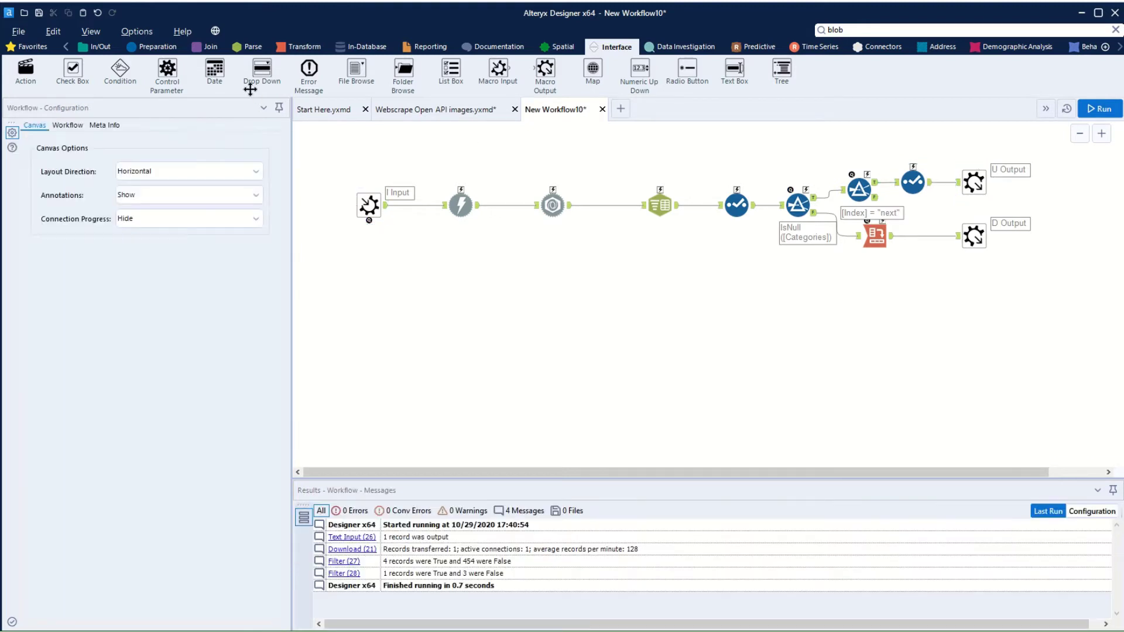
Show the Interface Designer from the View menu and go to its Properties page
click(85, 35)
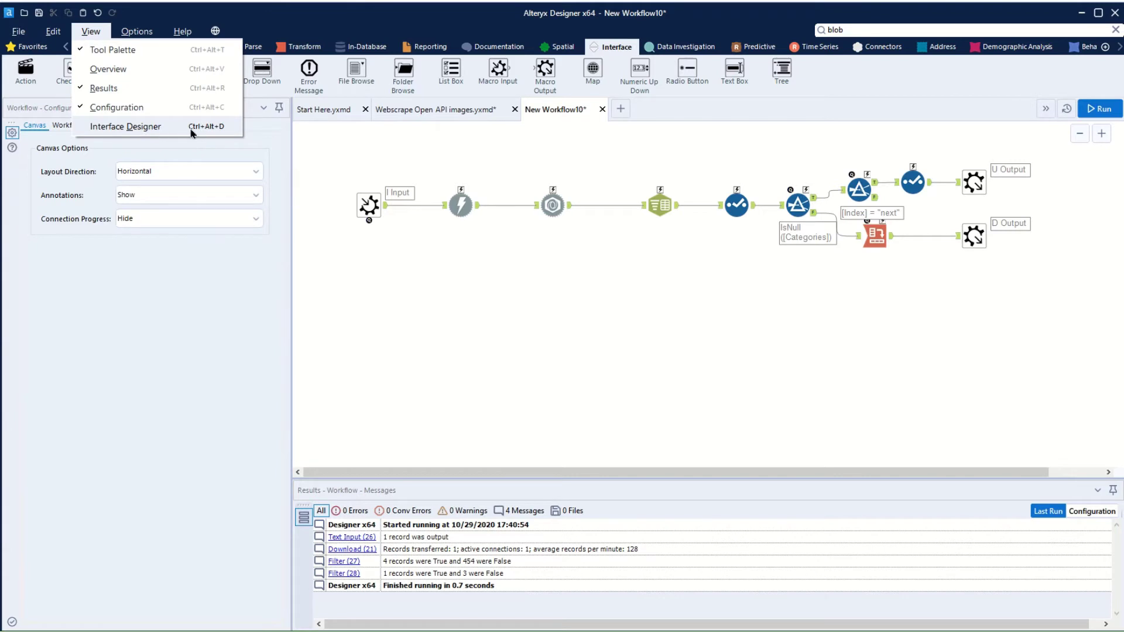
click(125, 126)
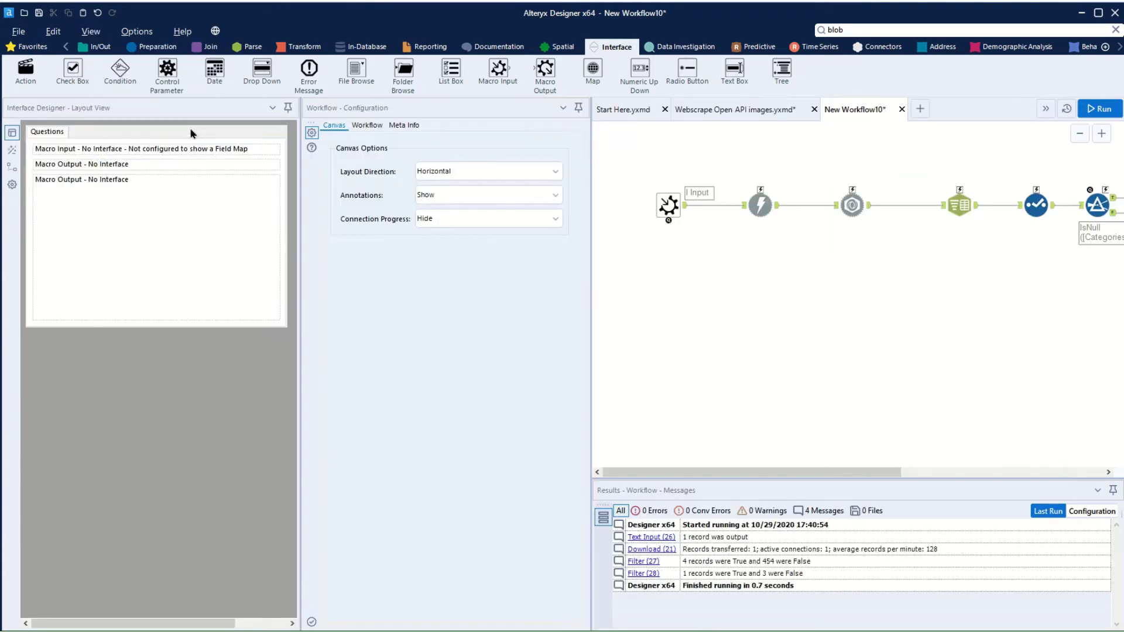
click(17, 153)
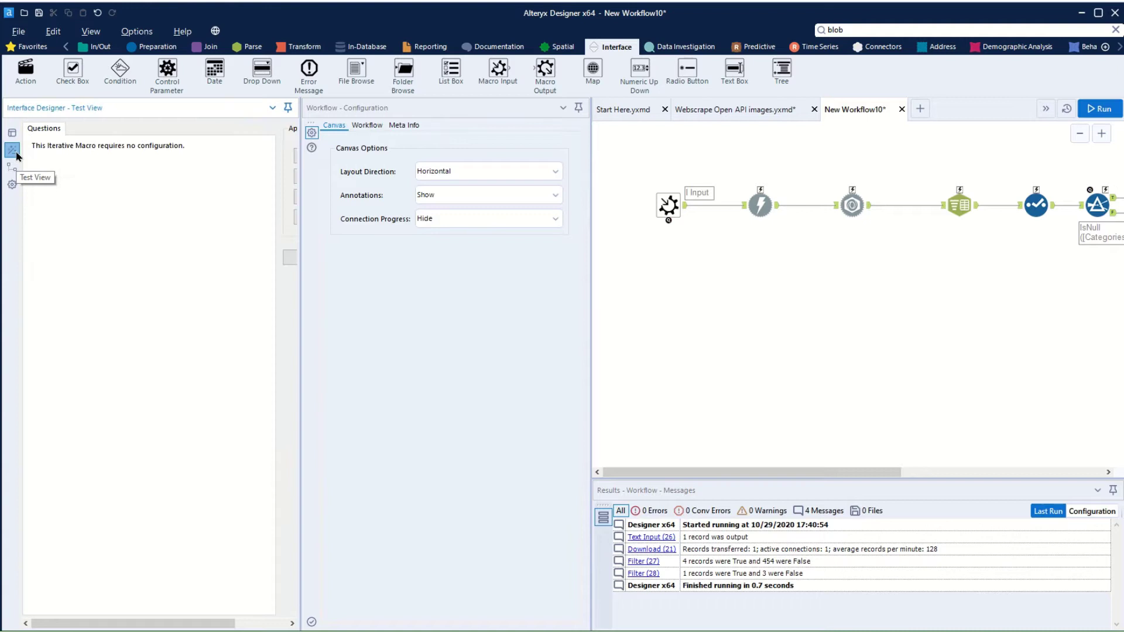
click(13, 166)
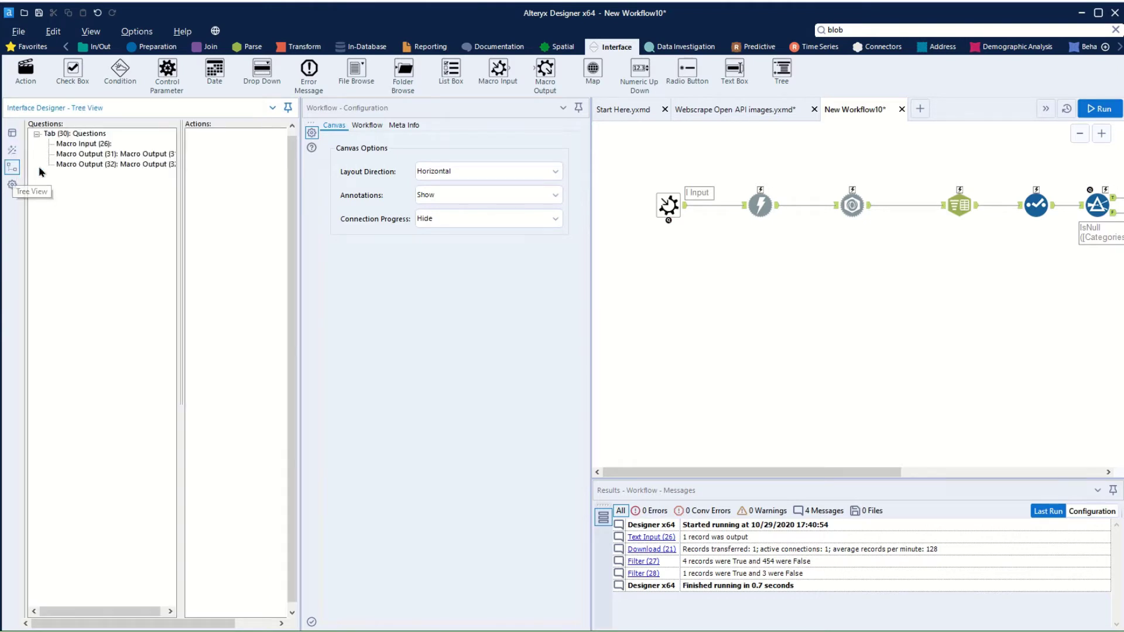
click(12, 185)
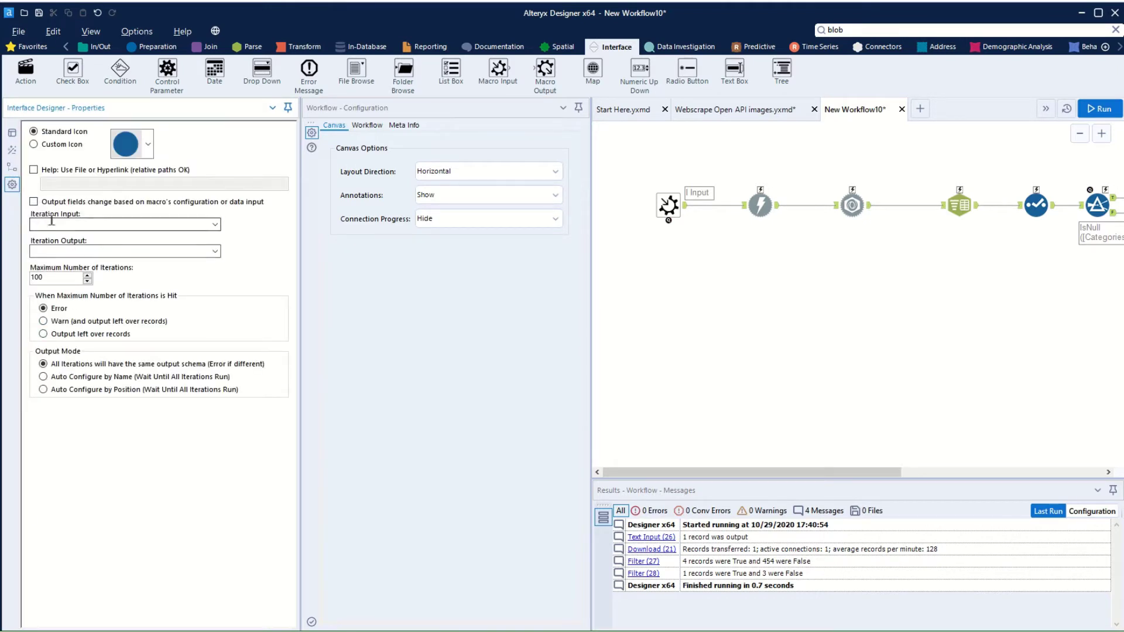
Choose Original Url as Iteration Input and New url as Iteration Output
click(215, 225)
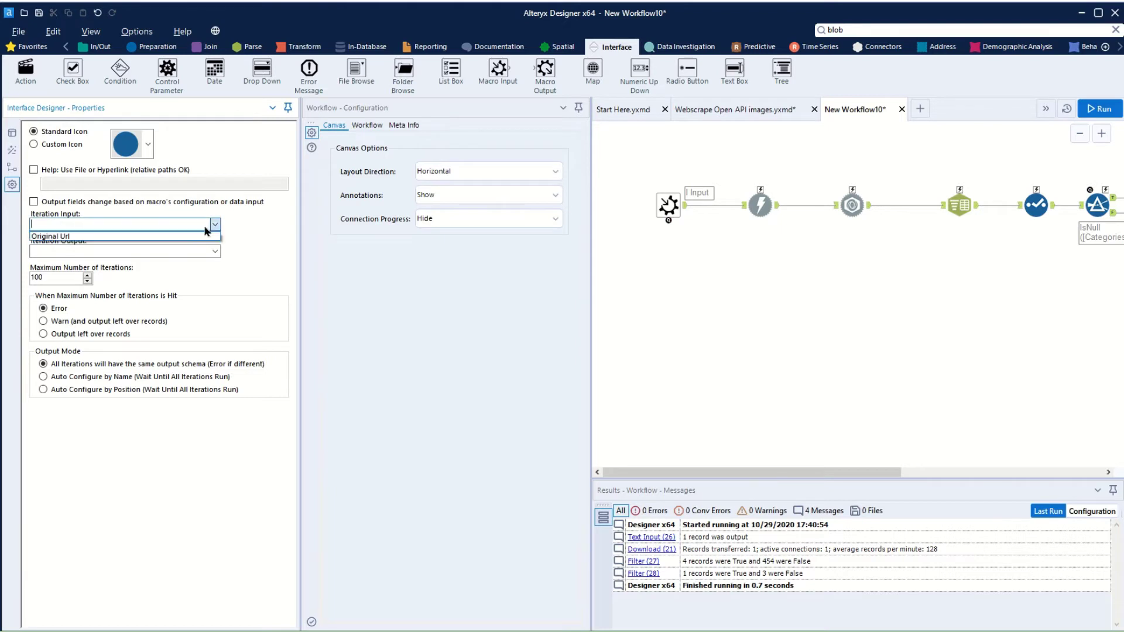
click(141, 235)
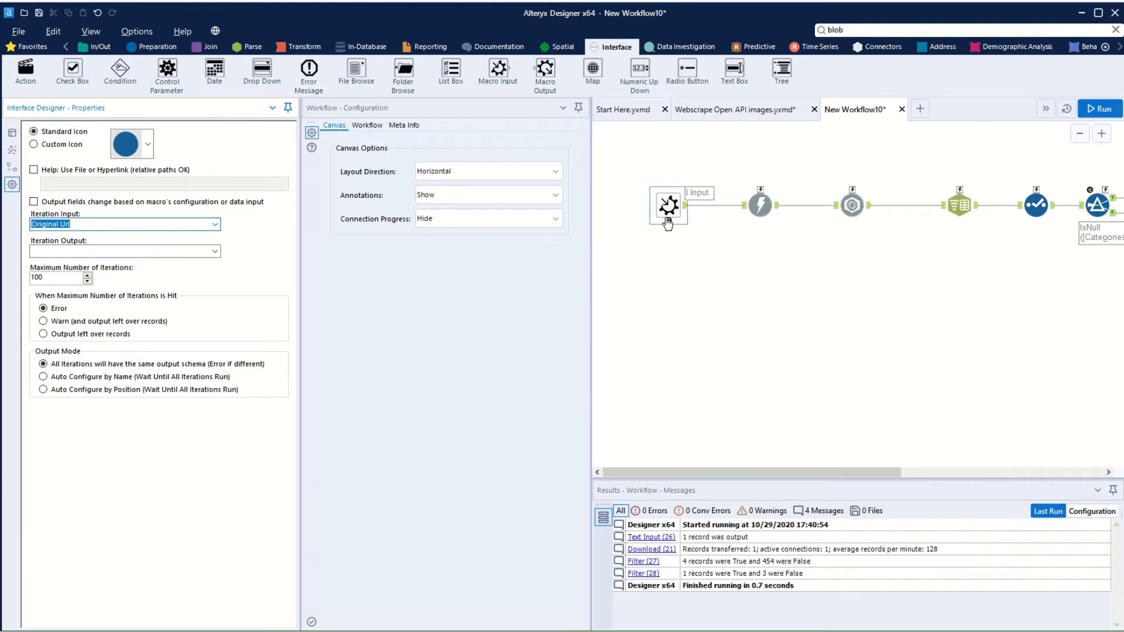
click(205, 253)
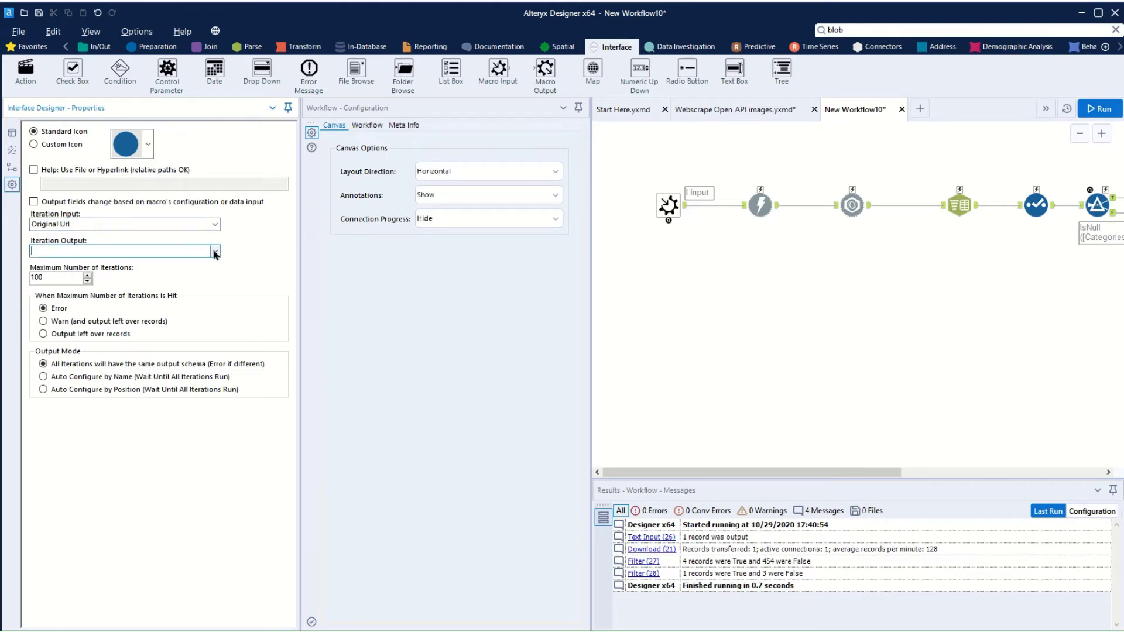
click(215, 252)
click(67, 265)
click(663, 204)
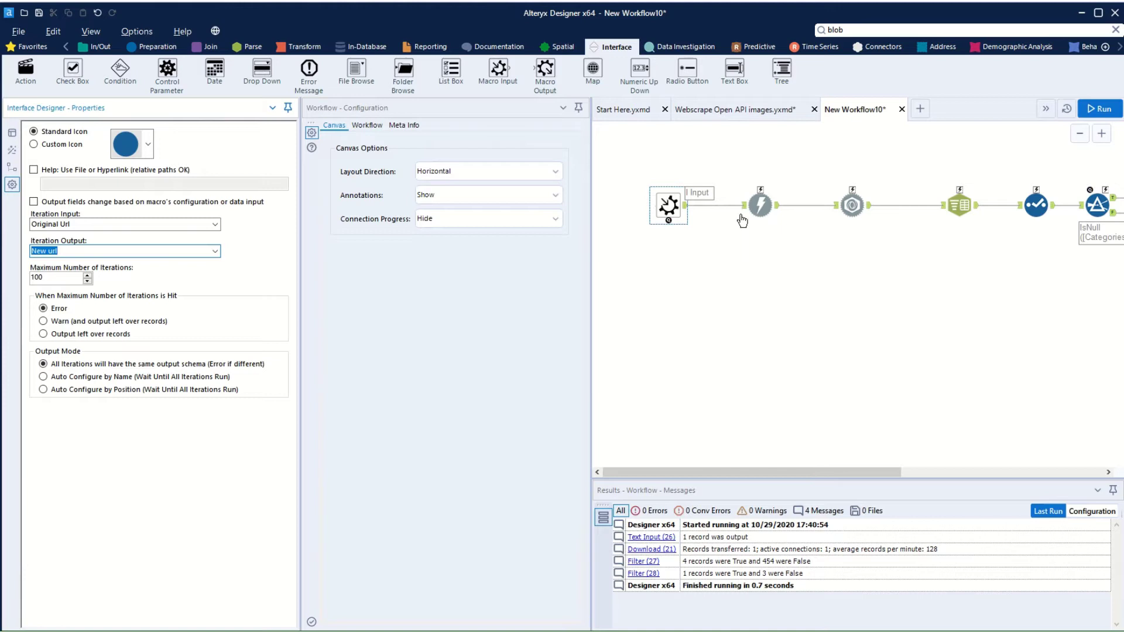
click(686, 179)
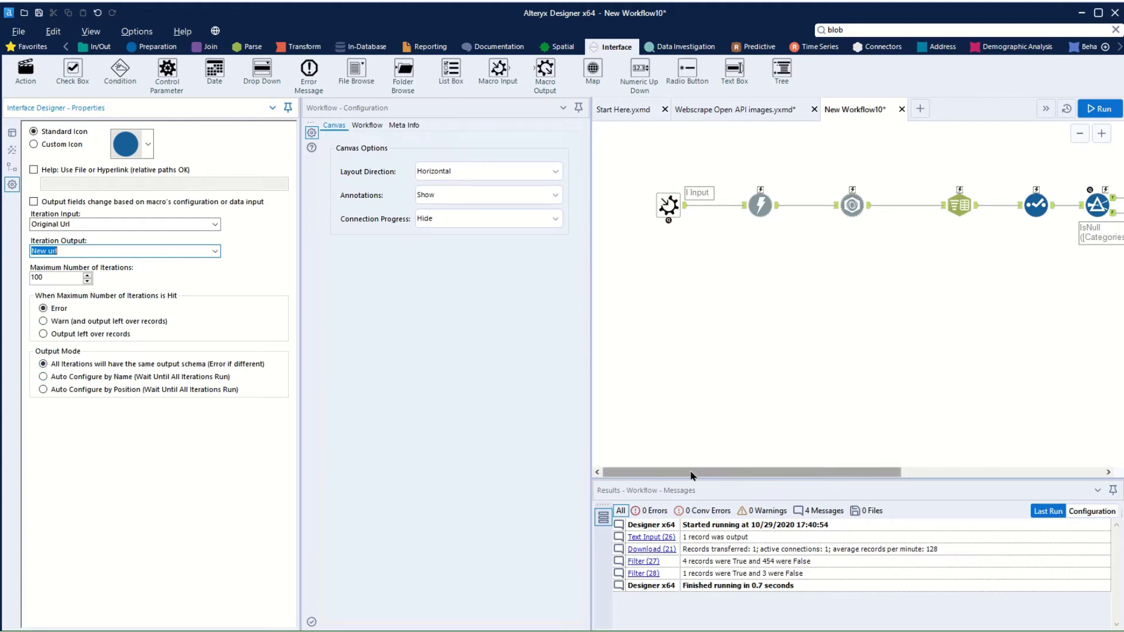
Widen the canvas and inspect the Index = next Filter and its Select step
drag(591, 401, 479, 406)
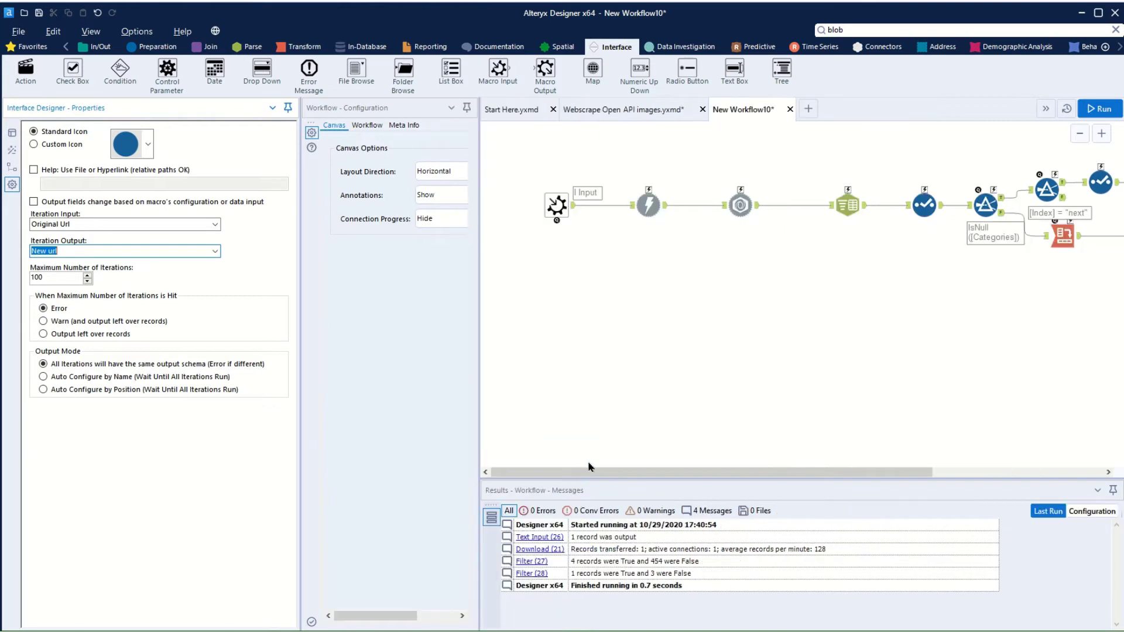
drag(585, 473, 724, 476)
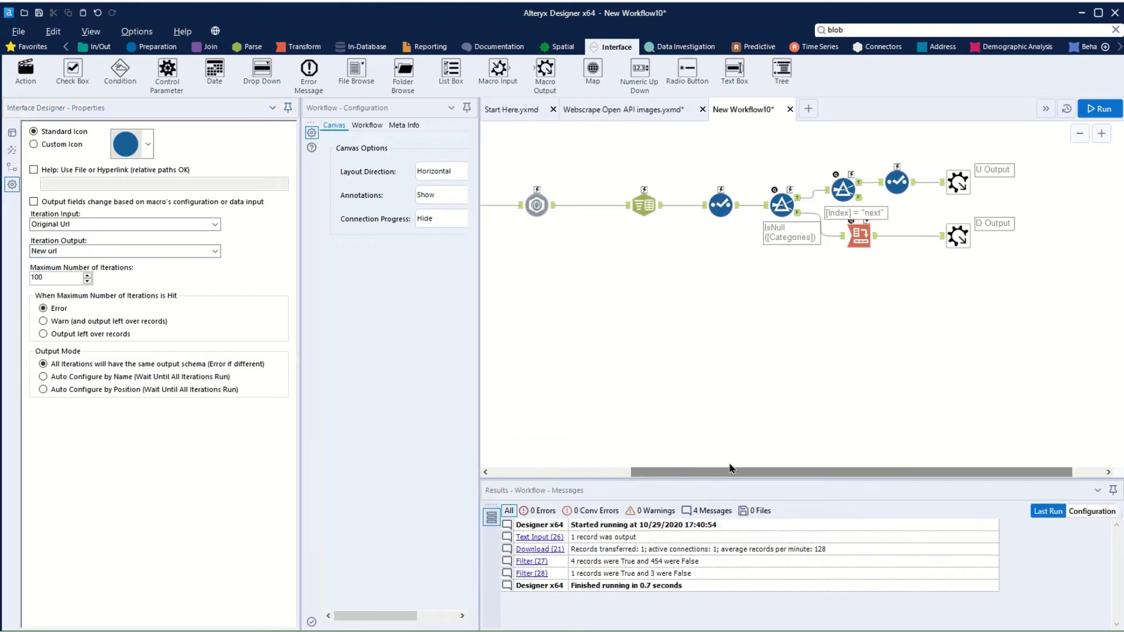
click(859, 190)
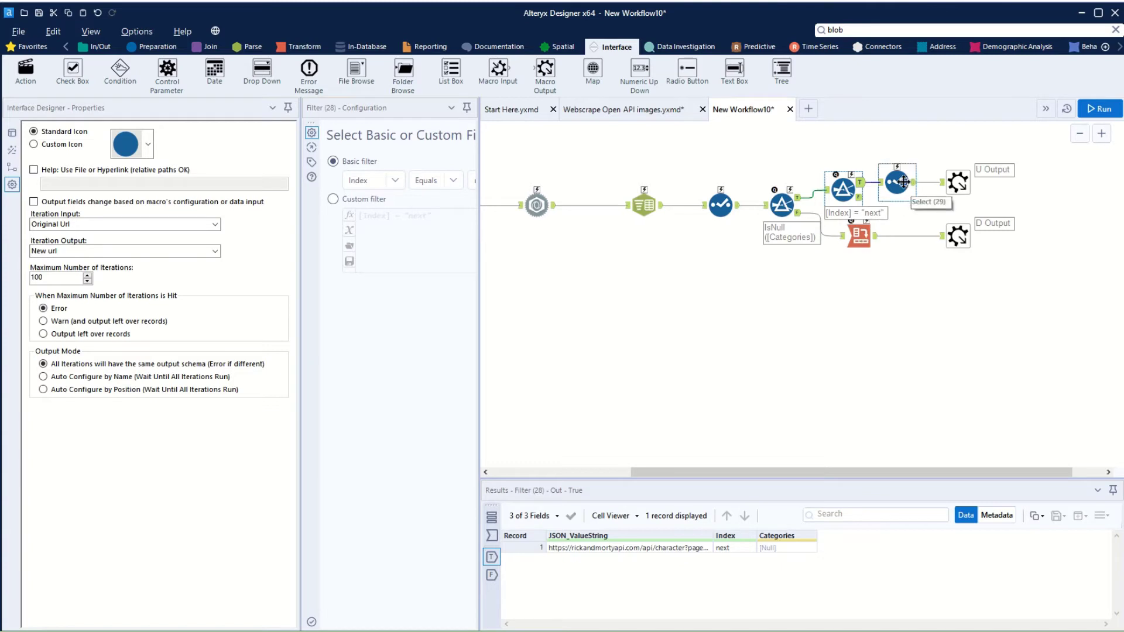
click(915, 185)
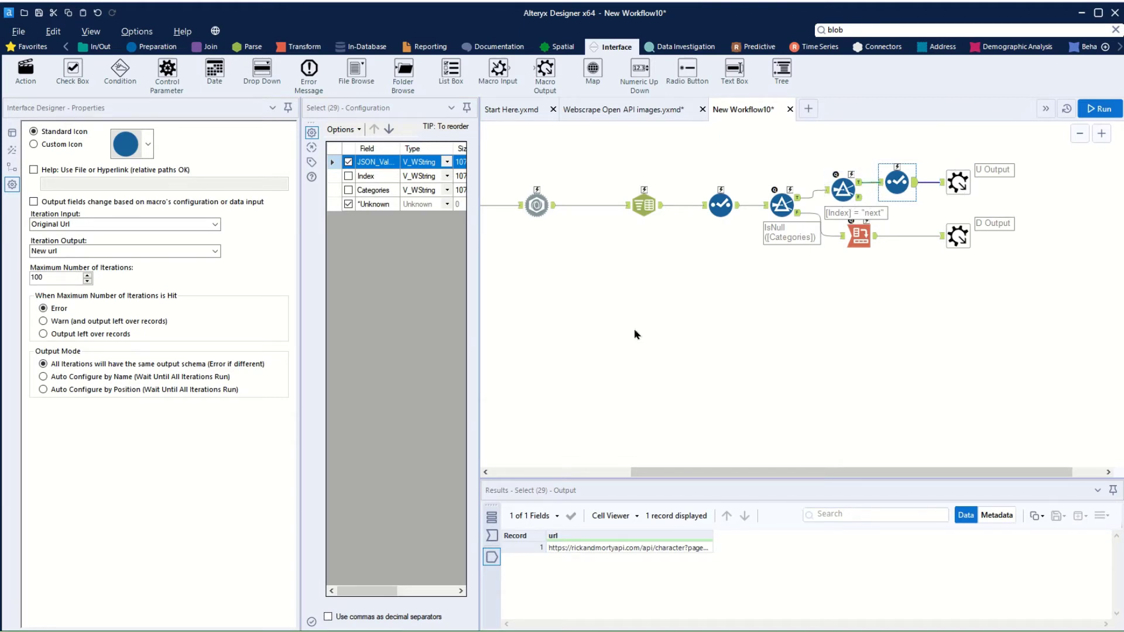
scroll(636, 334, down, 2)
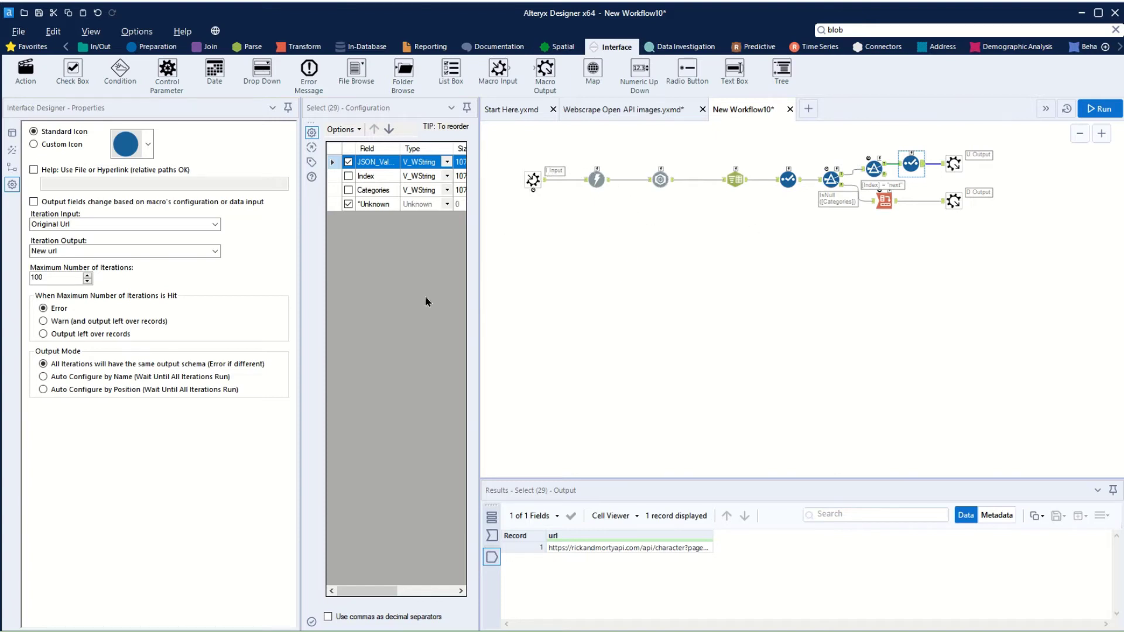
Switch Interface Designer to Layout View and select the Cross Tab step
click(12, 132)
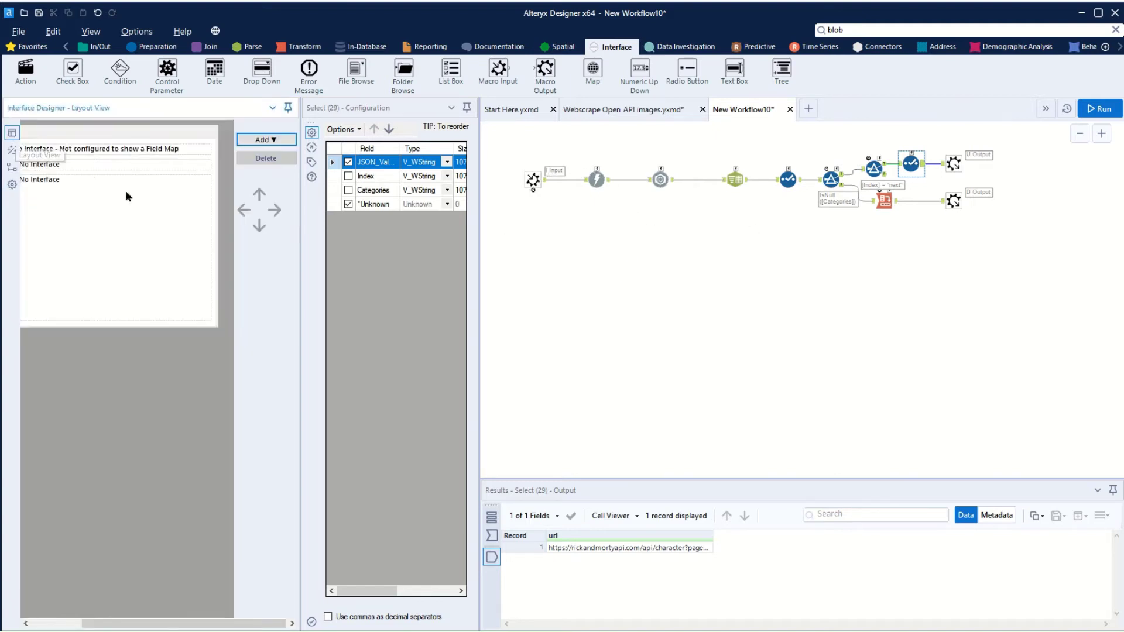
click(971, 241)
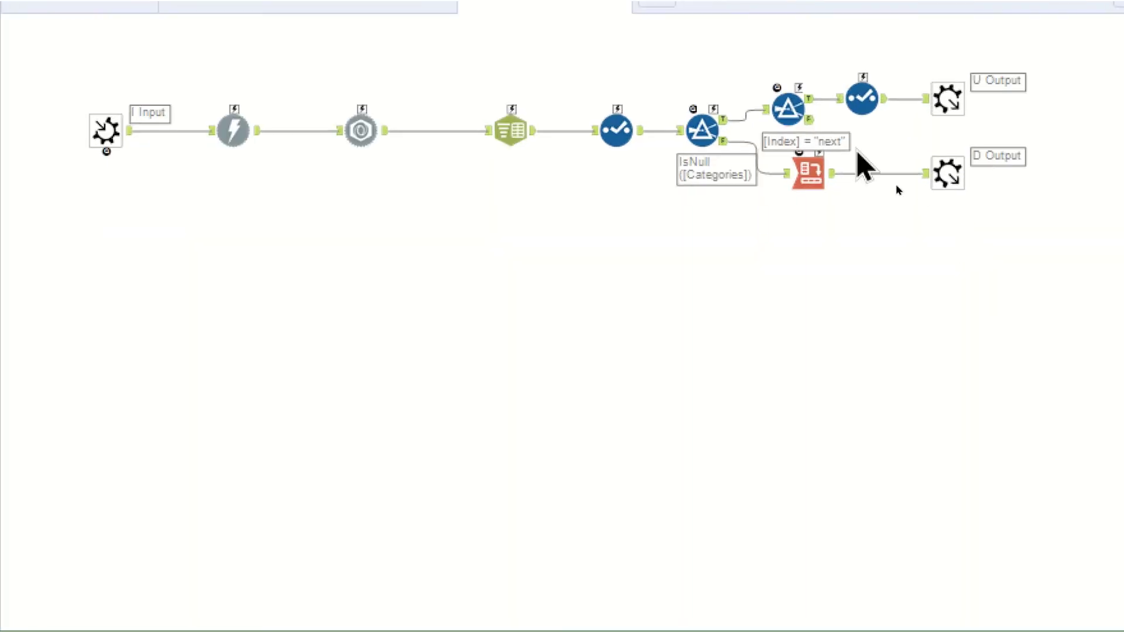
click(850, 186)
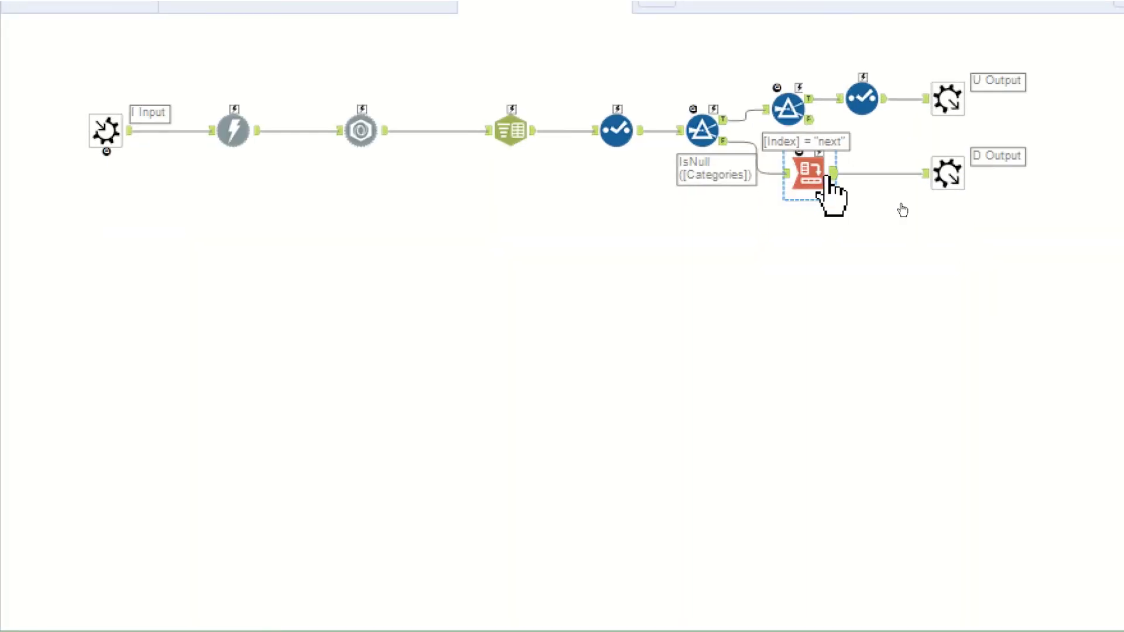
click(865, 185)
click(817, 181)
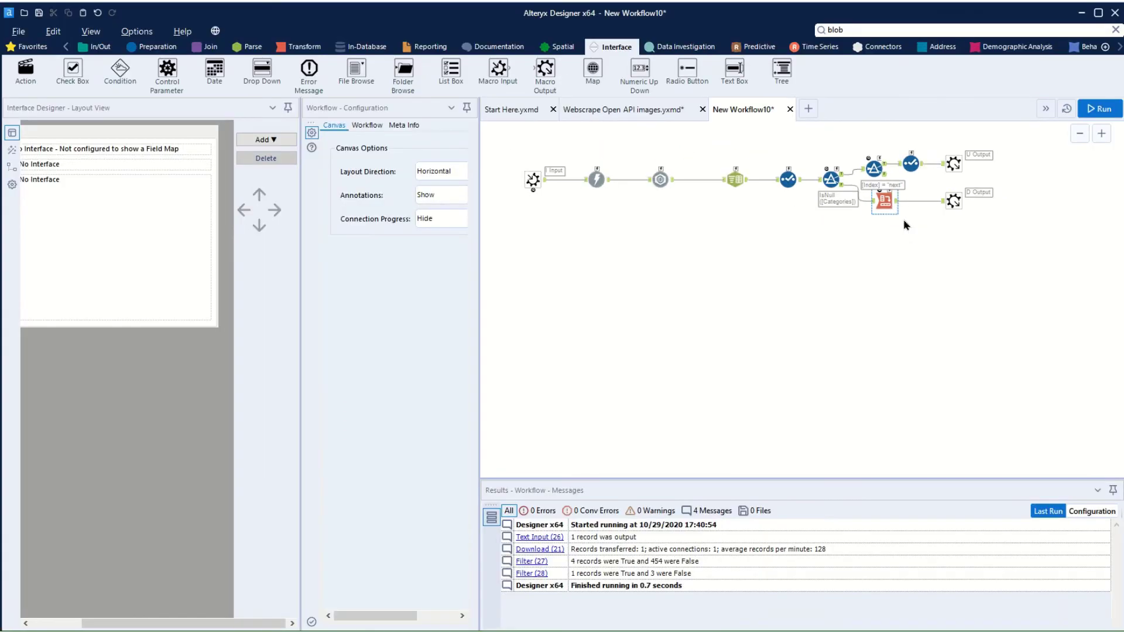
Add a Formula after Cross Tab creating Page Number = [Engine.IterationNumber]+1, then run
click(852, 218)
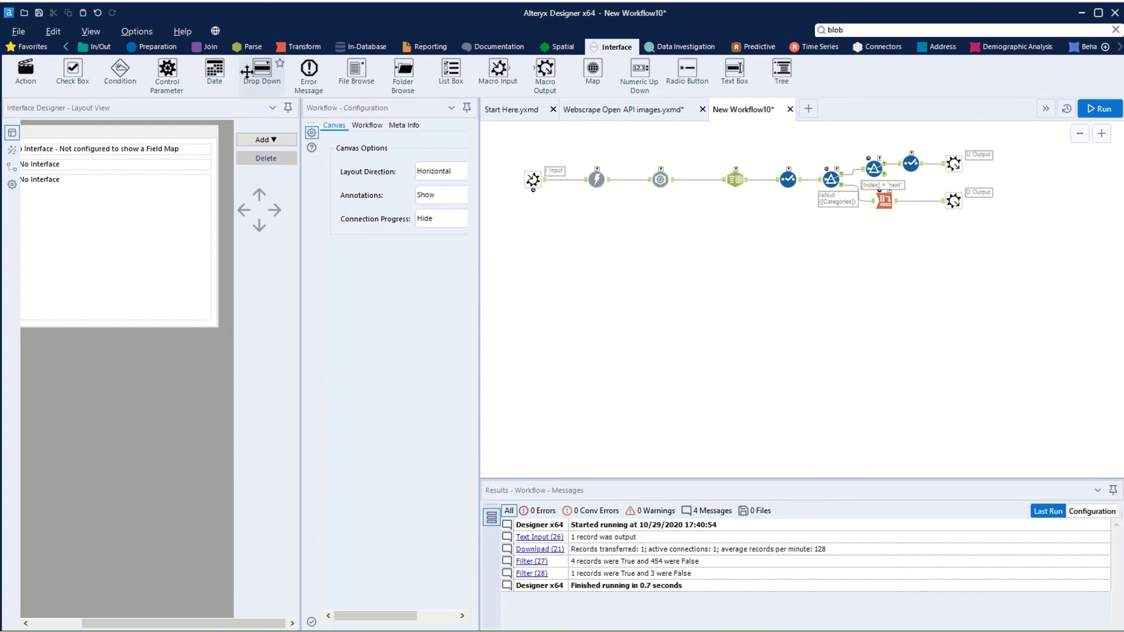
click(160, 51)
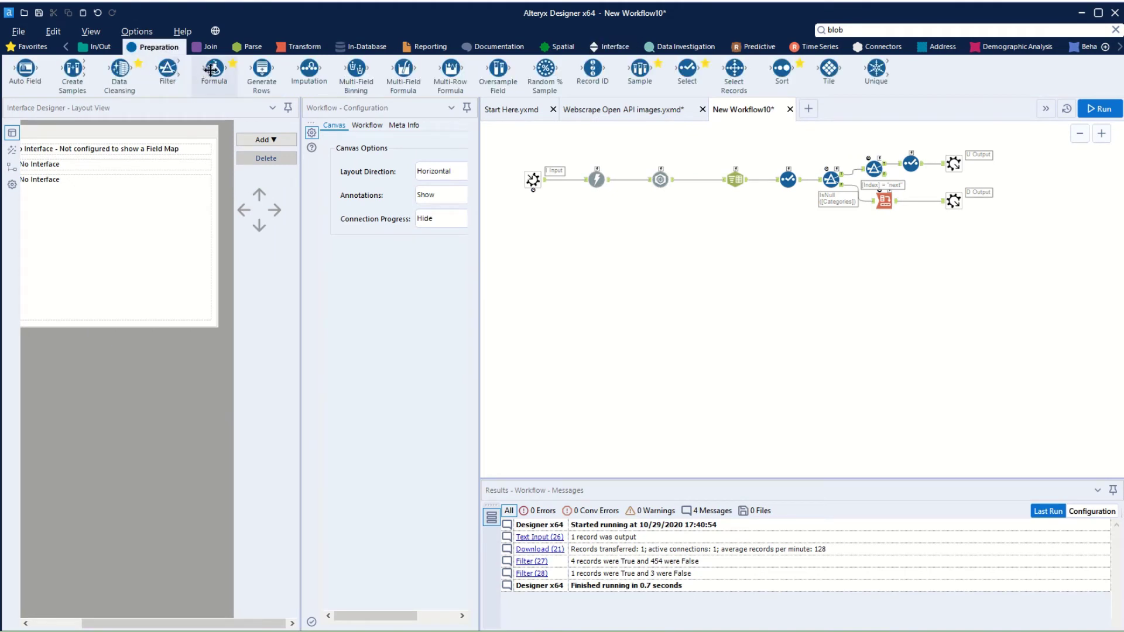
drag(214, 69, 920, 201)
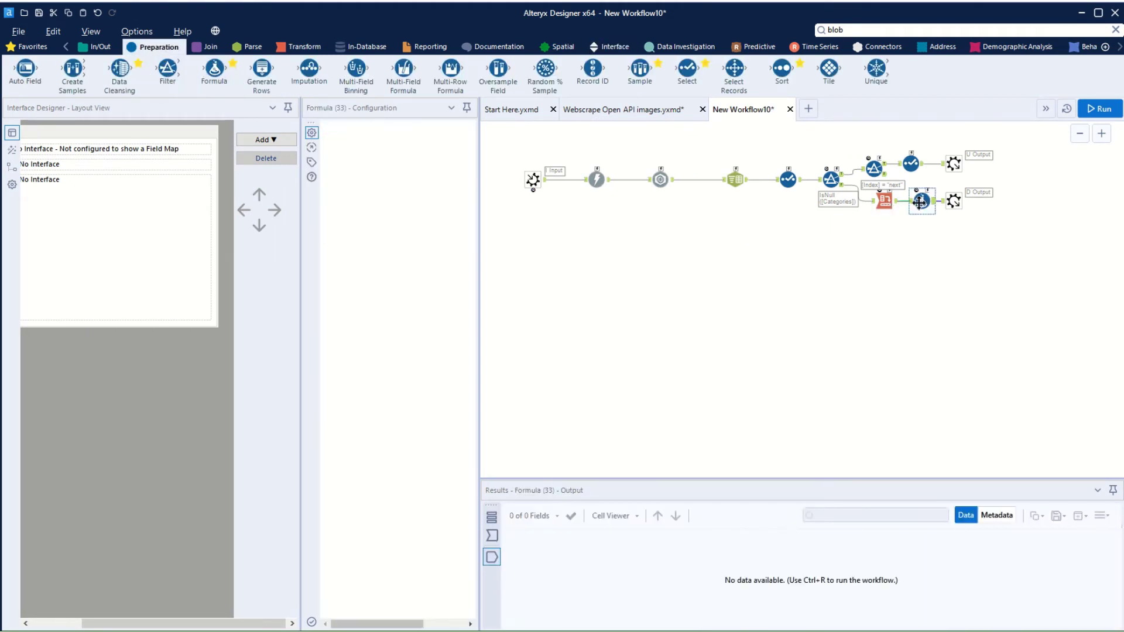
click(373, 141)
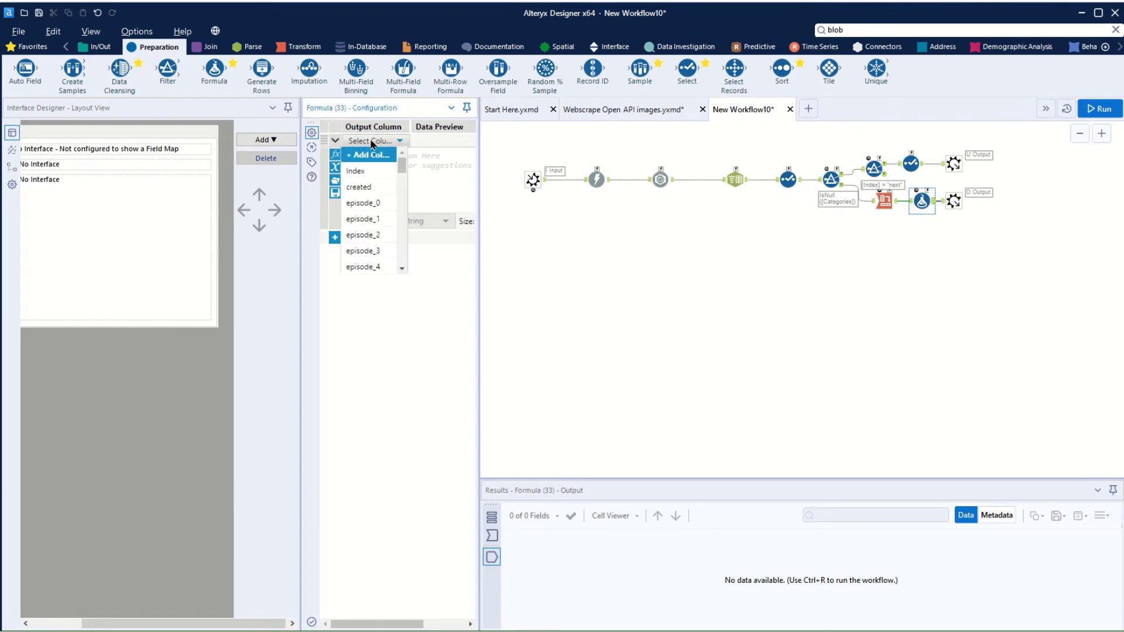
click(371, 156)
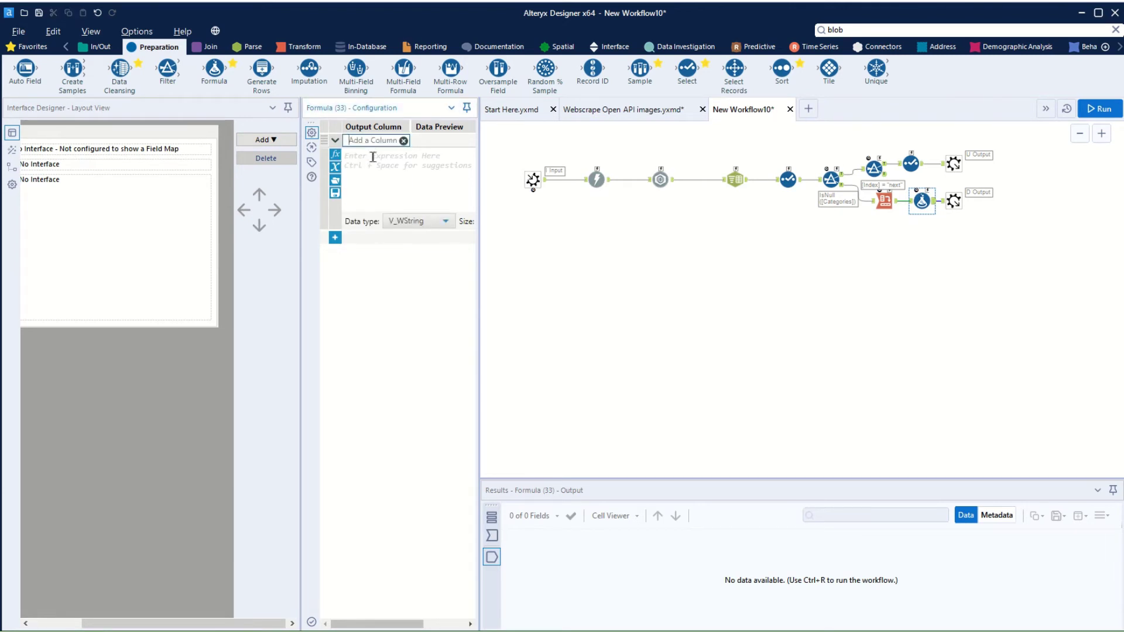
text(Page Number)
click(373, 157)
text([en)
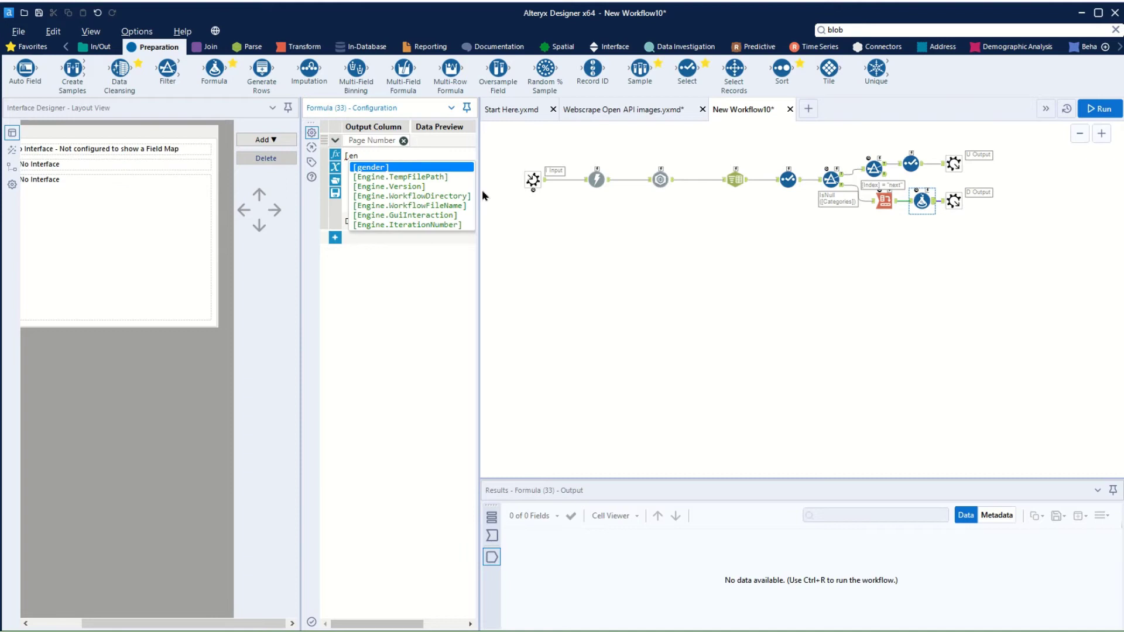
click(427, 226)
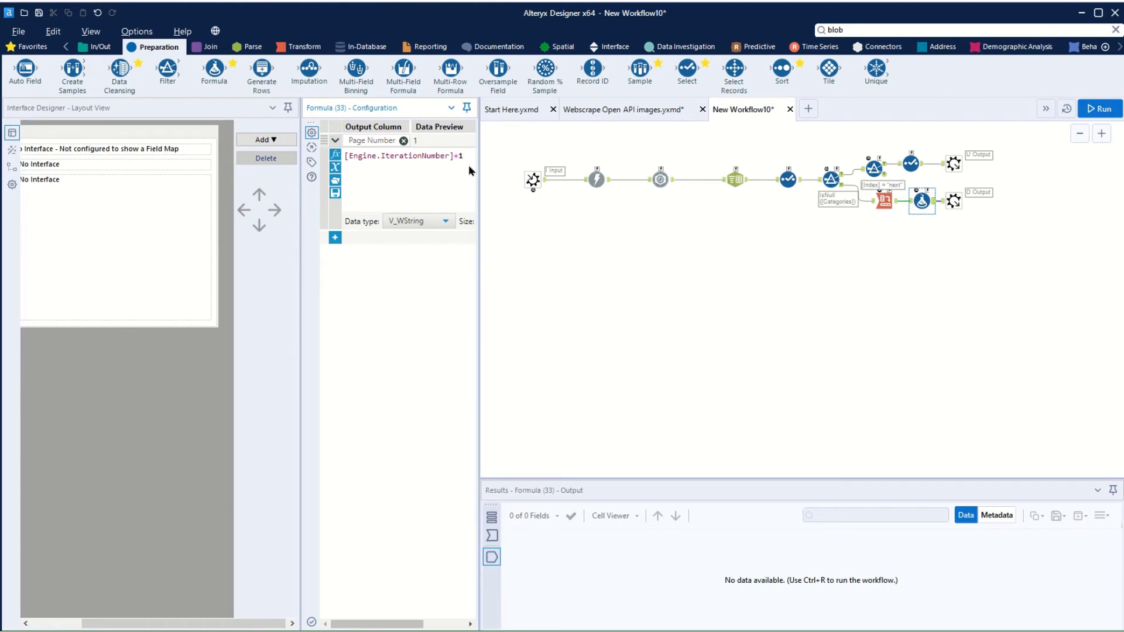
click(637, 271)
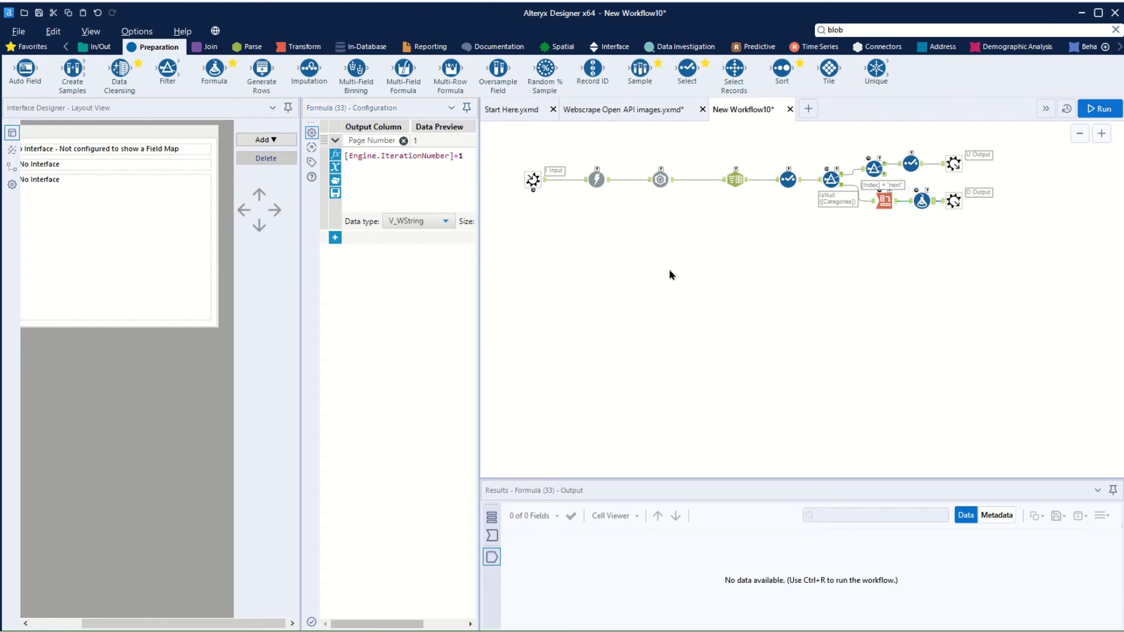
key(ctrl+r)
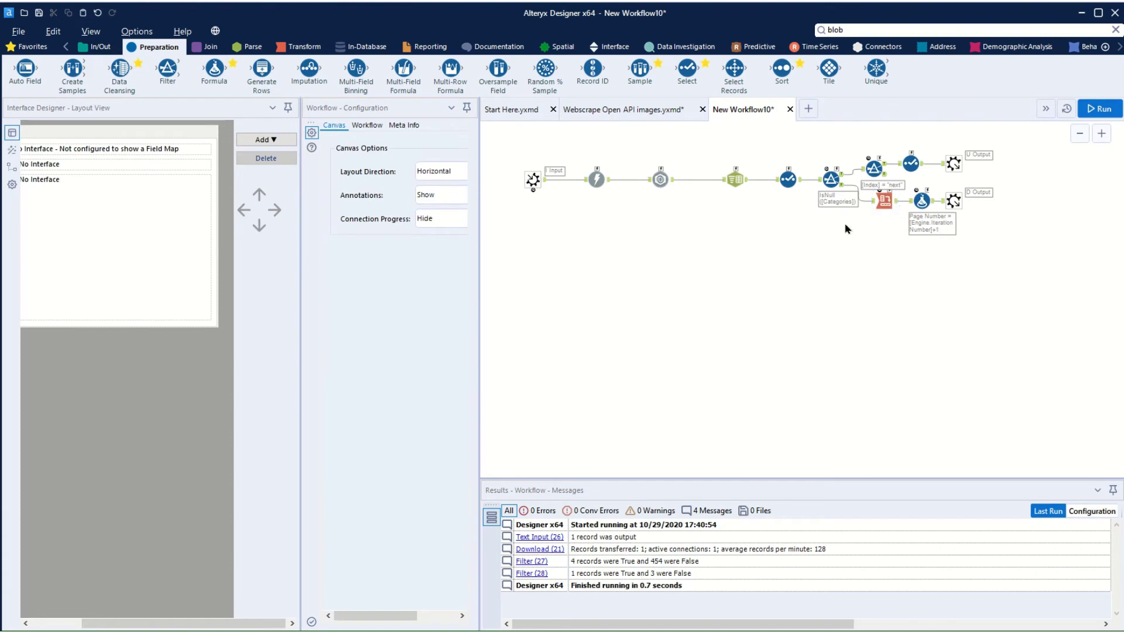
Change the Page Number column's data type to Double
click(922, 201)
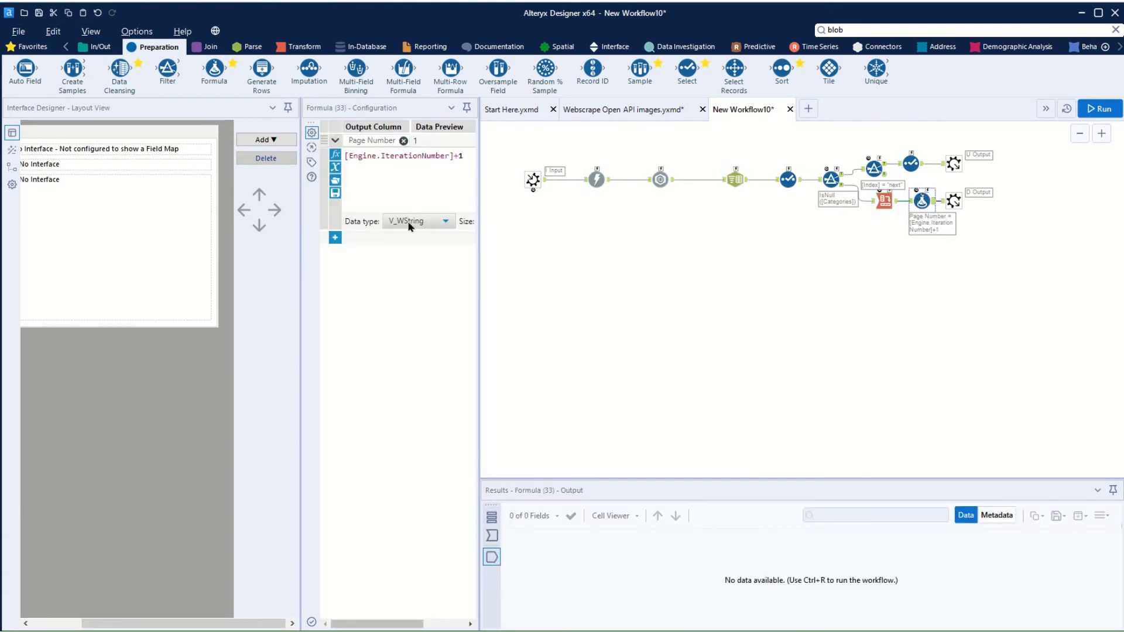
click(405, 220)
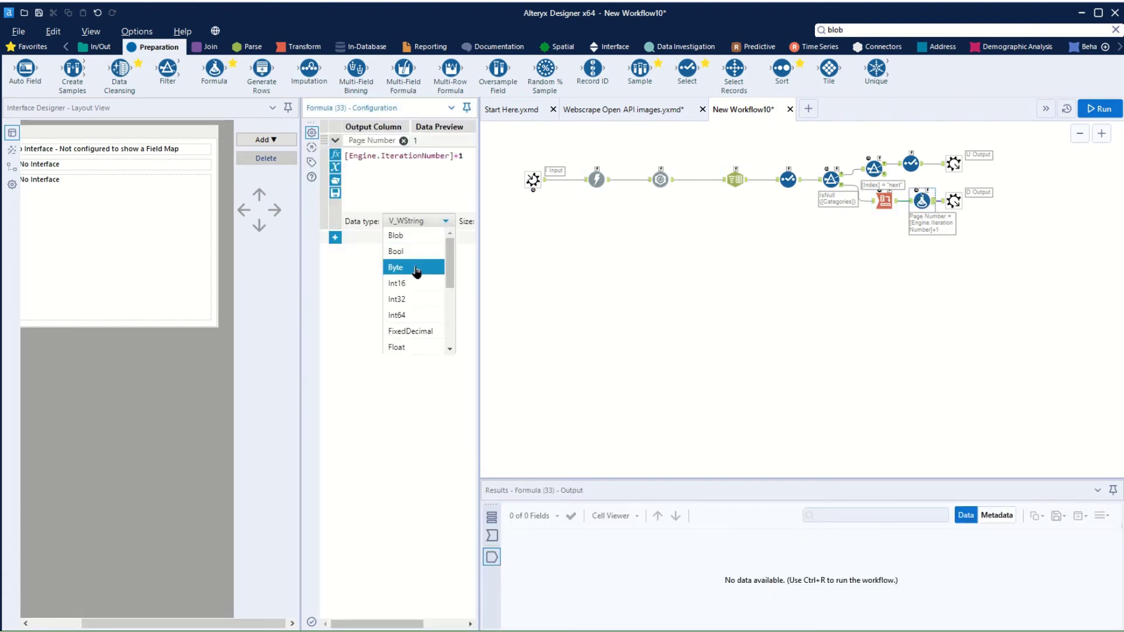
scroll(419, 298, down, 3)
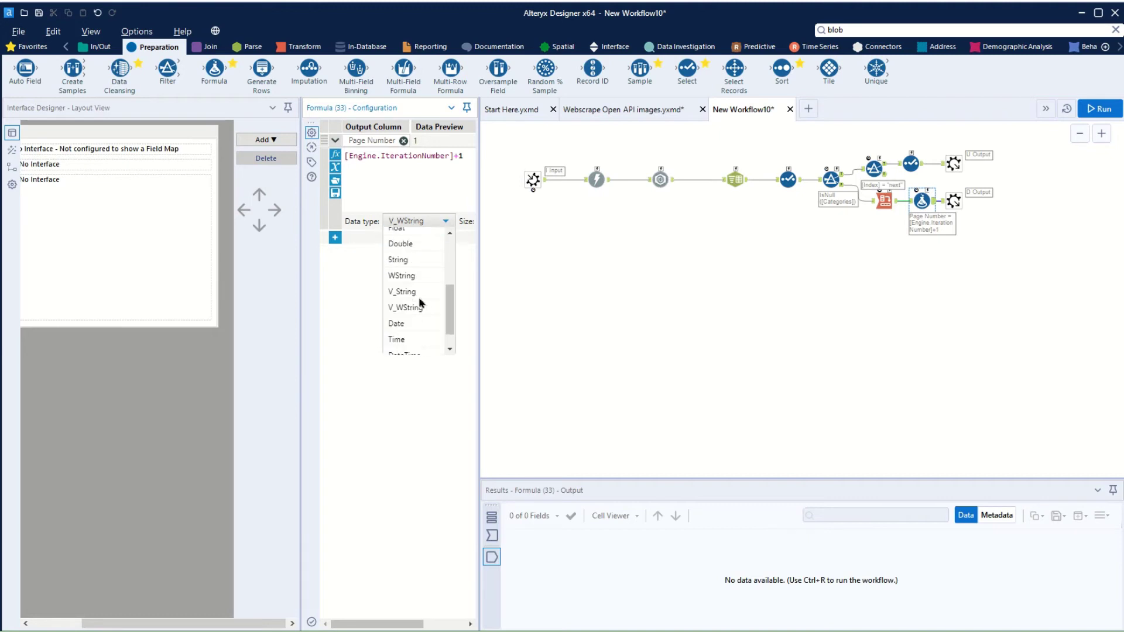
click(419, 239)
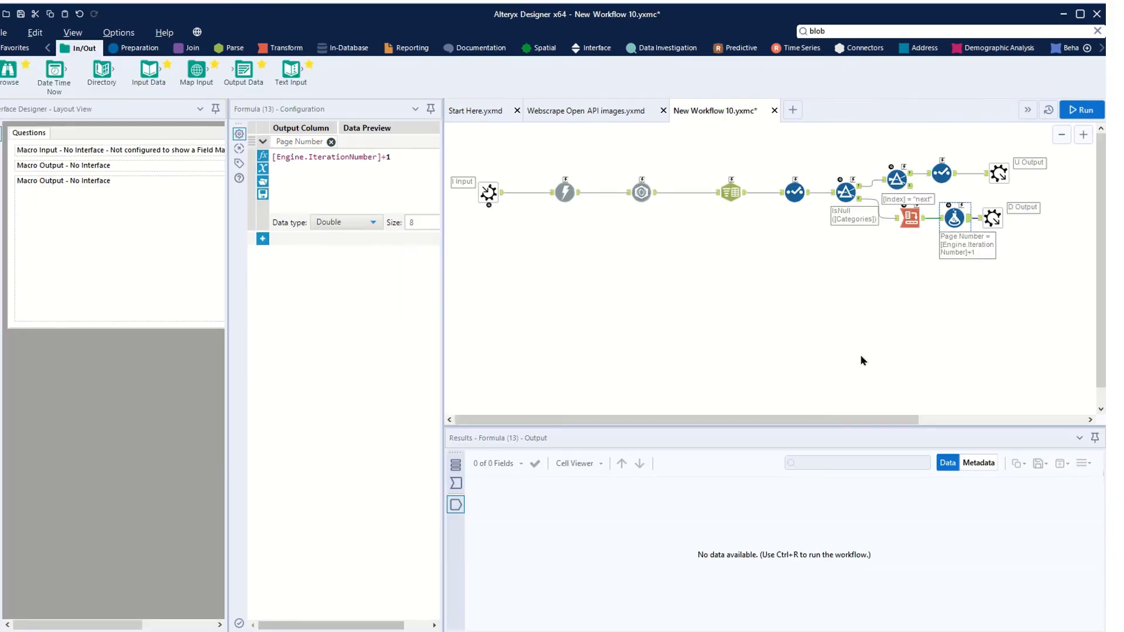
Confirm the Iterative Macro type, move the U Output beside the Macro Input, and show interface Properties
click(841, 350)
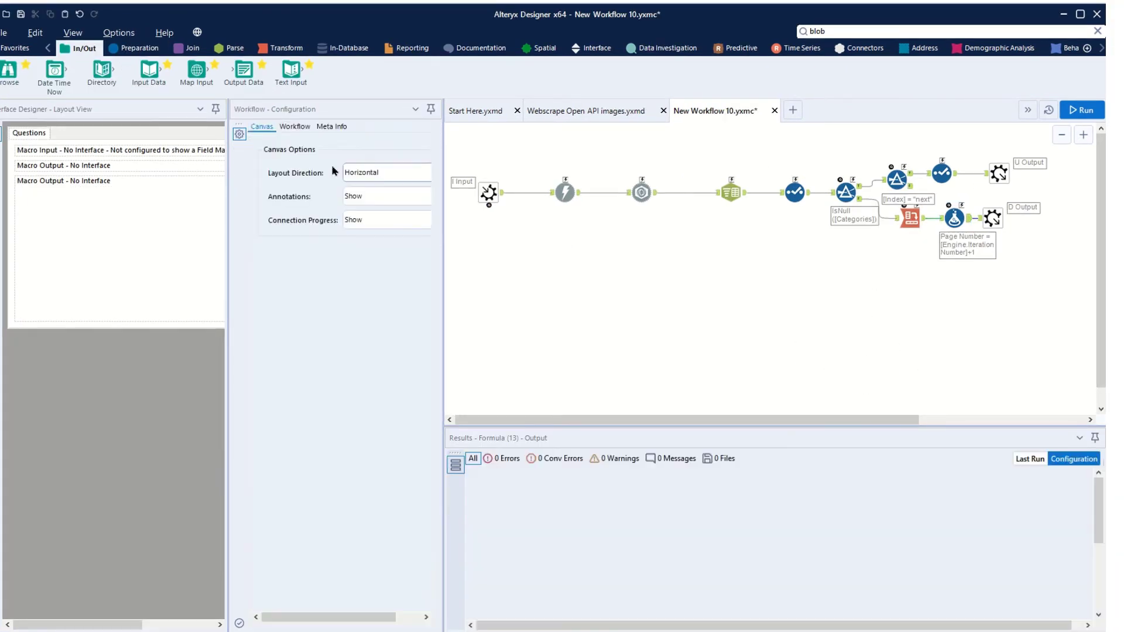
click(294, 126)
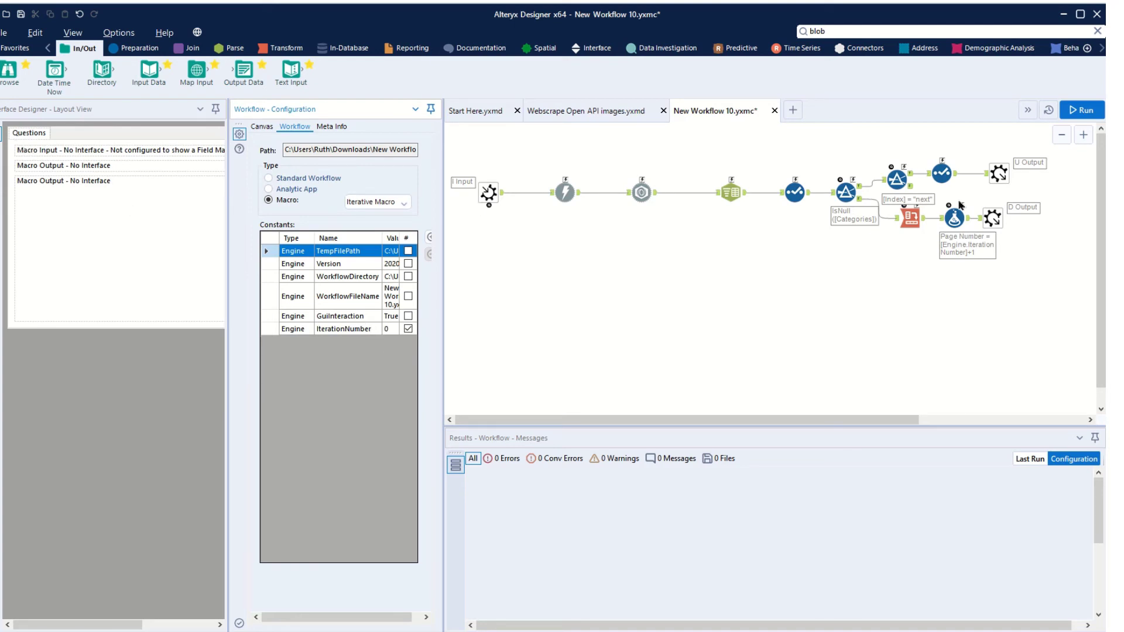
drag(1000, 176, 468, 174)
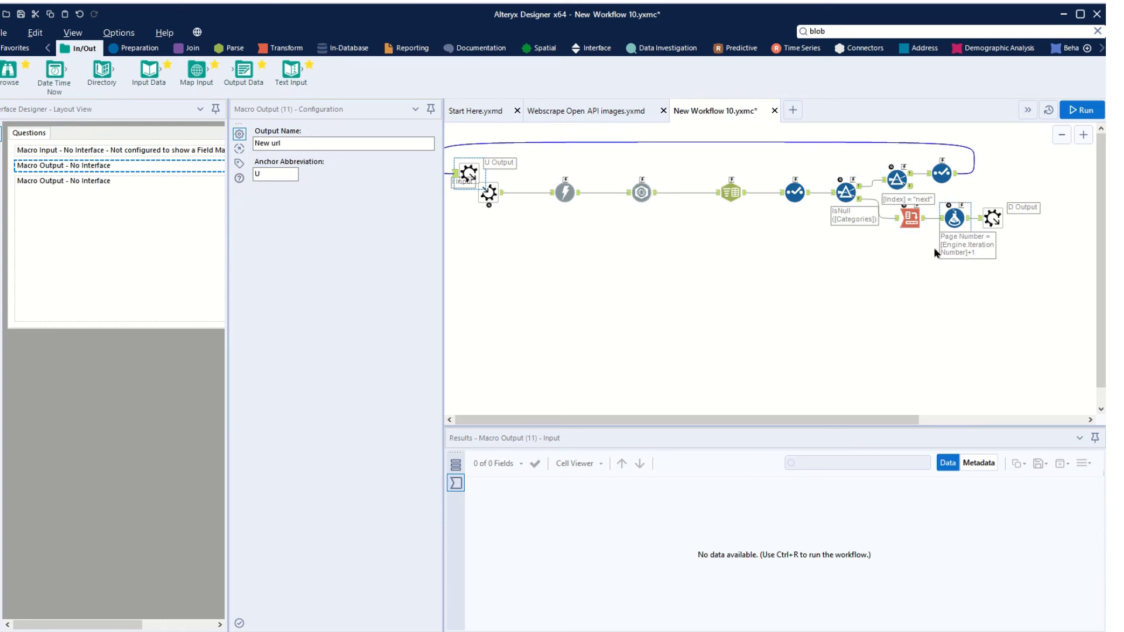
click(2, 191)
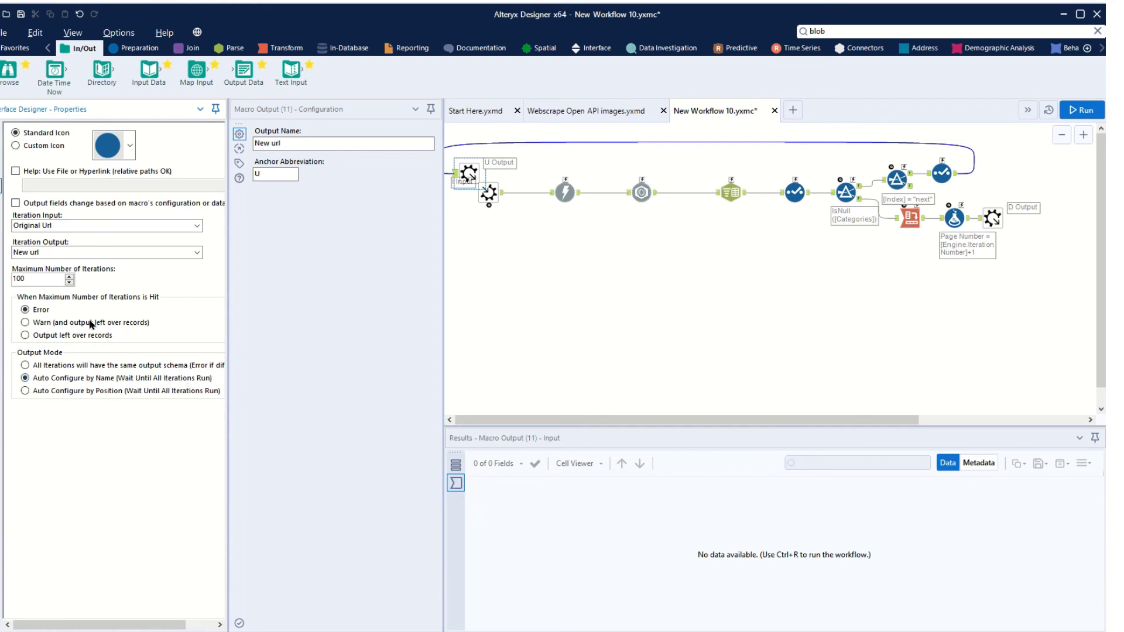
Set the macro's custom icon to the PortalGun image
click(15, 146)
click(156, 139)
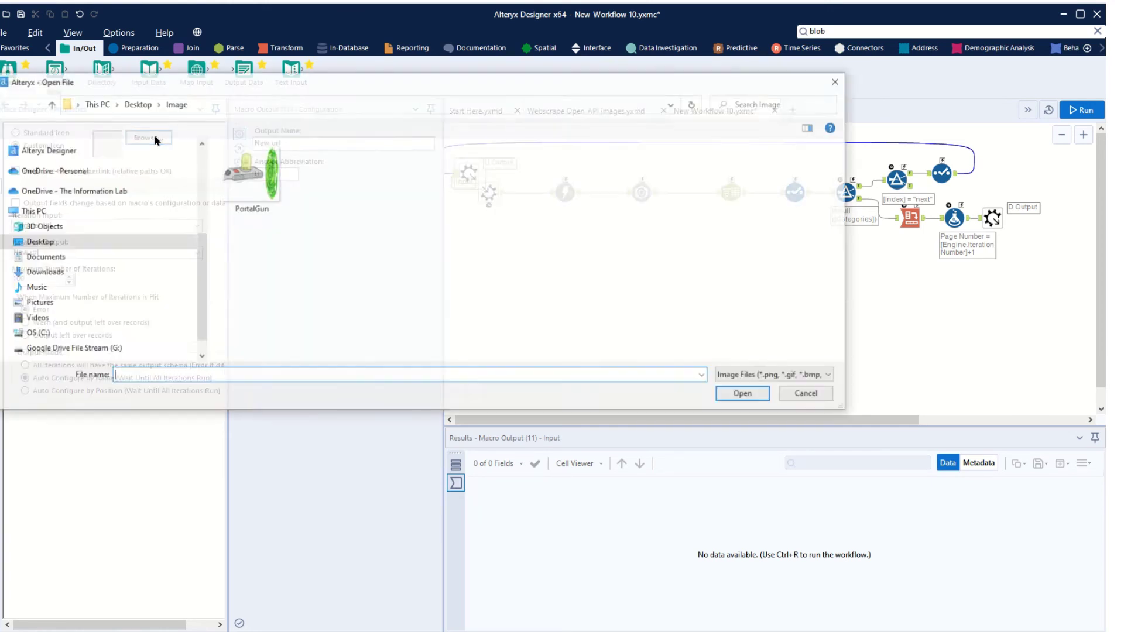
click(249, 175)
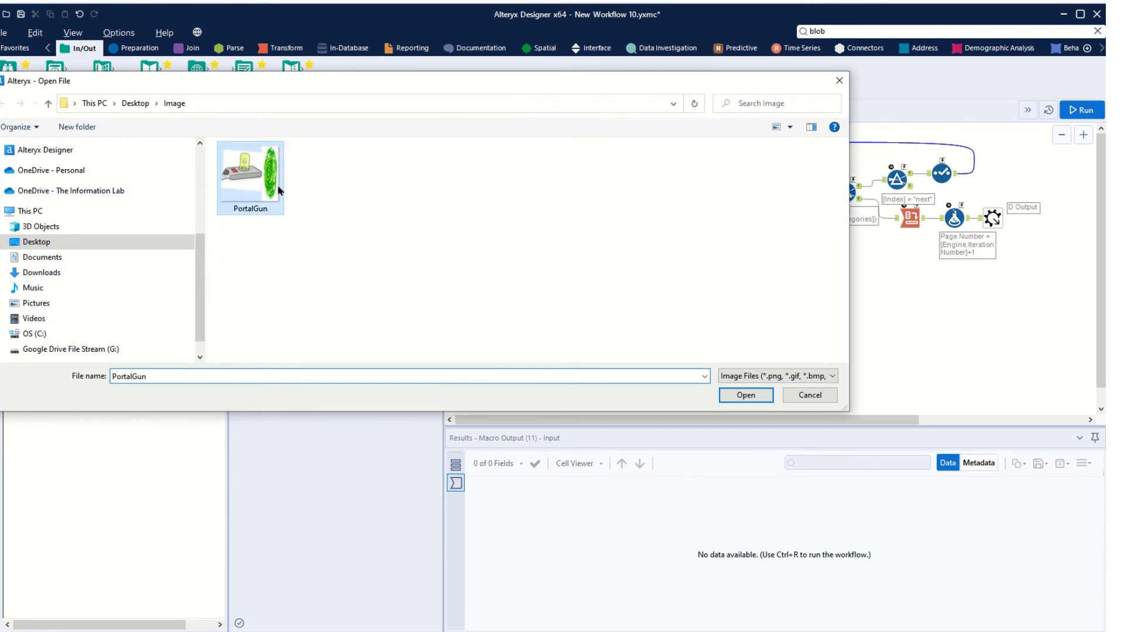
click(749, 394)
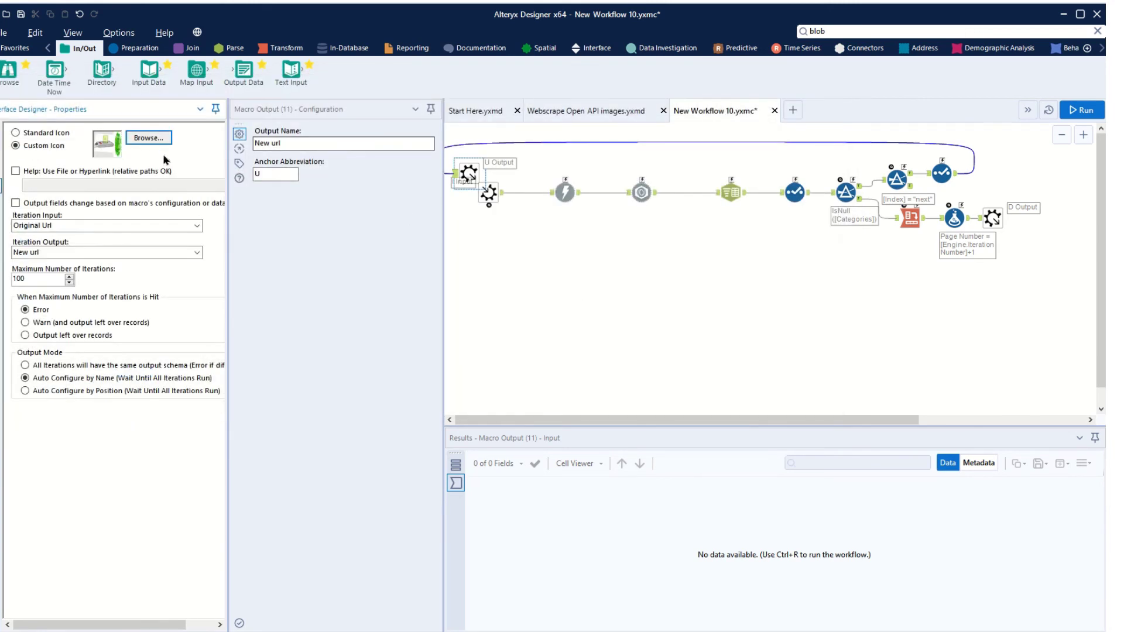
Hide the Interface Designer properties panel
click(199, 109)
click(229, 188)
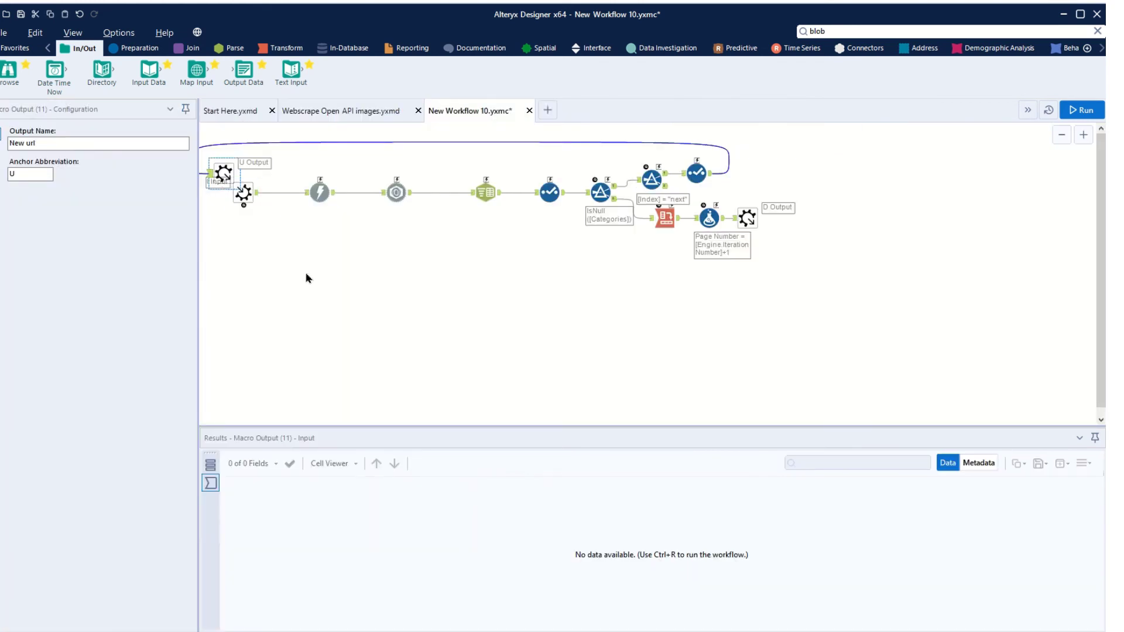
scroll(305, 276, up, 2)
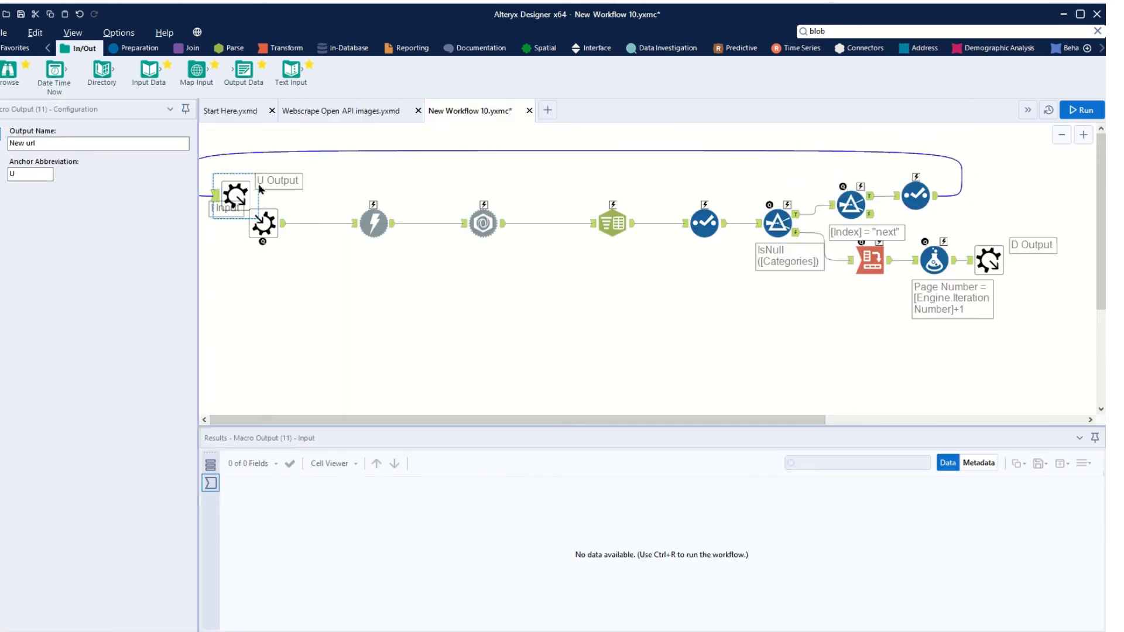
Save the macro as 'Rick and Morty Paginator.yxmc' in Desktop\Macros
click(7, 32)
mouse_move(62, 153)
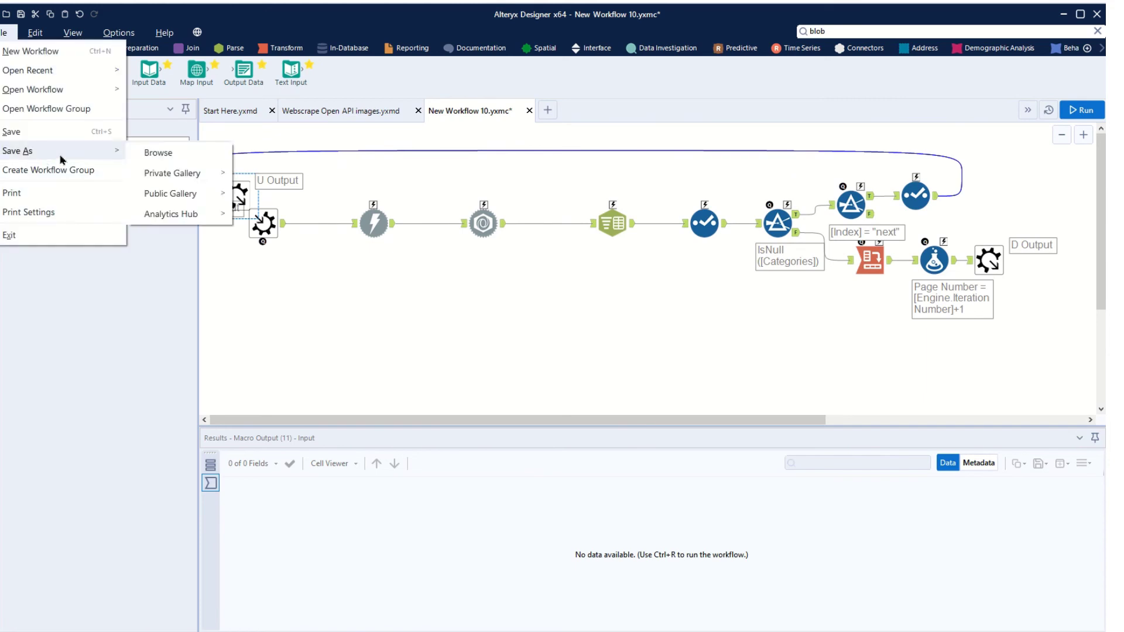
click(208, 153)
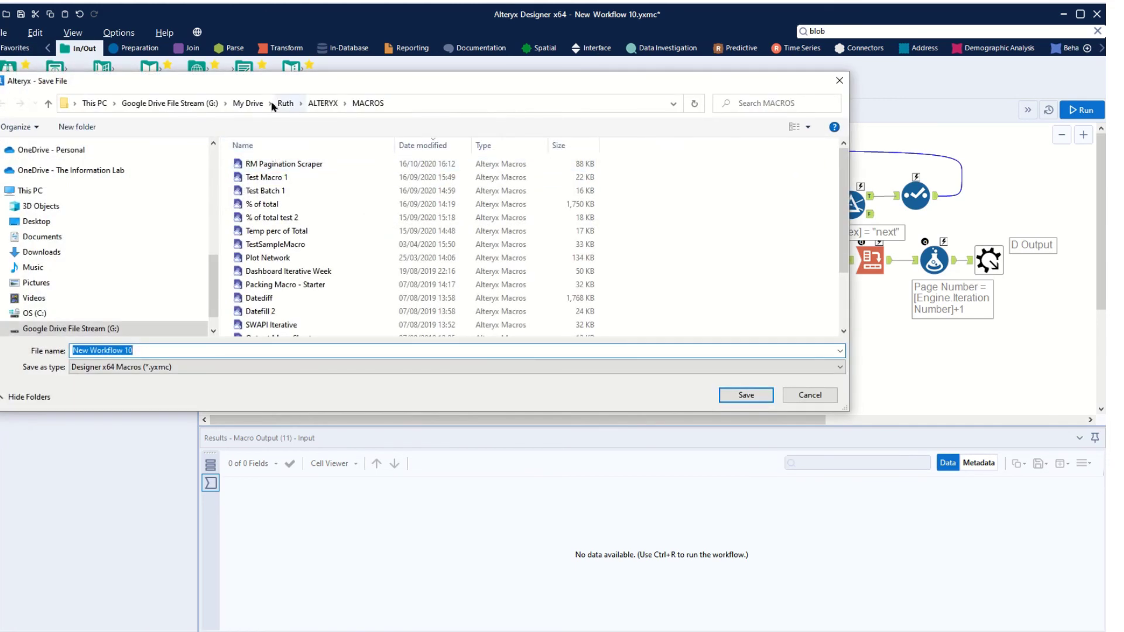
click(38, 221)
click(253, 167)
double_click(252, 167)
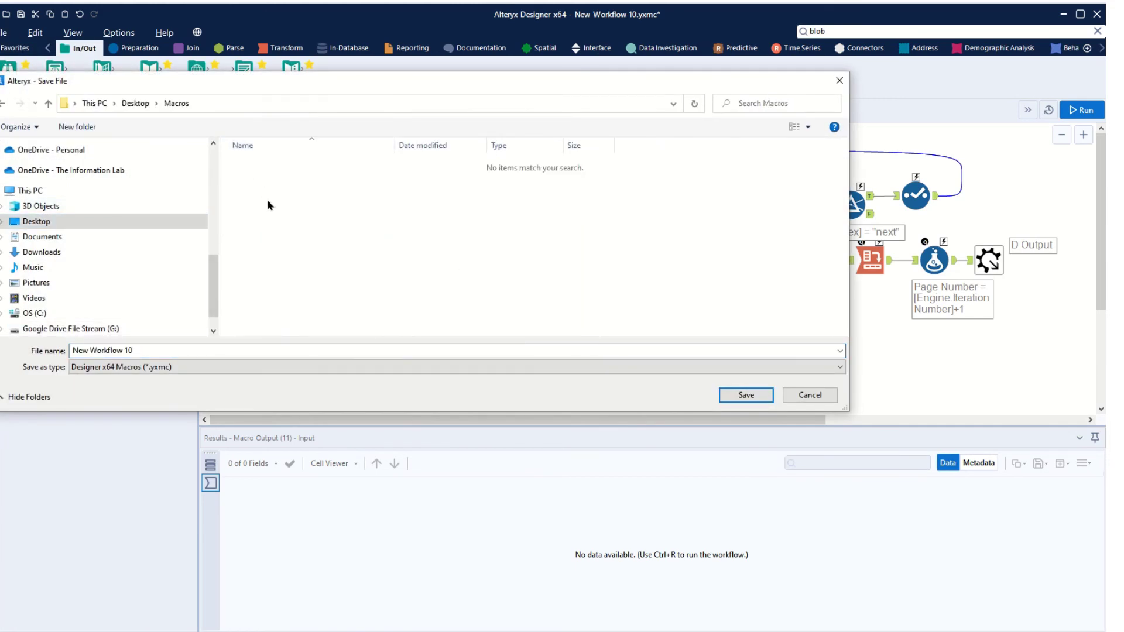
click(201, 350)
text(Rick adn Morty Paginator)
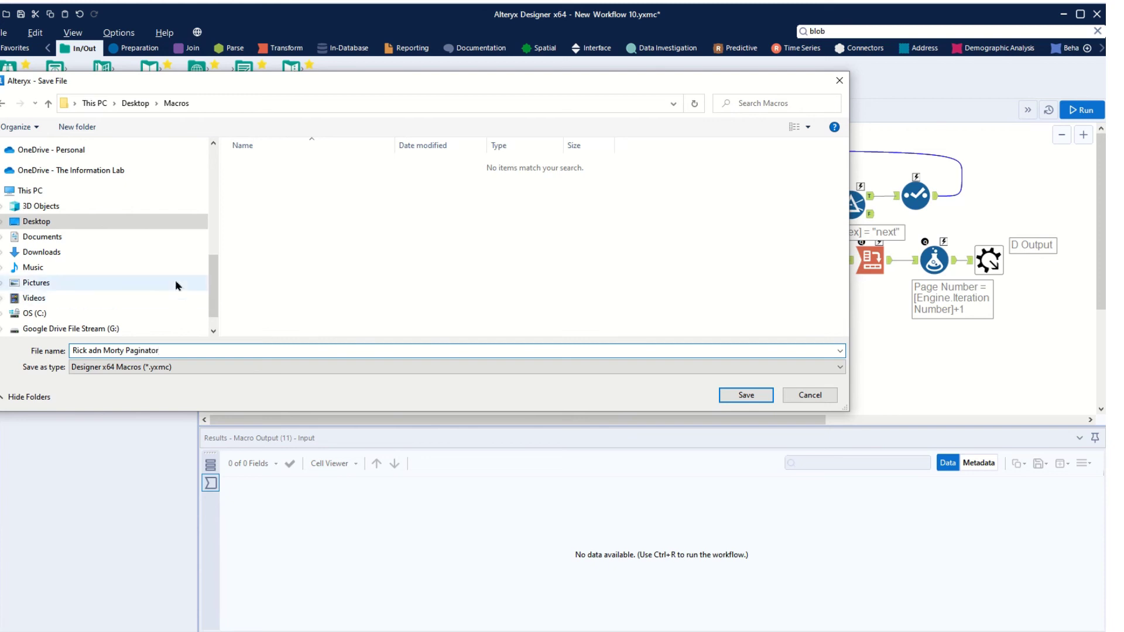
key(BackSpace)
key(BackSpace)
text(nd)
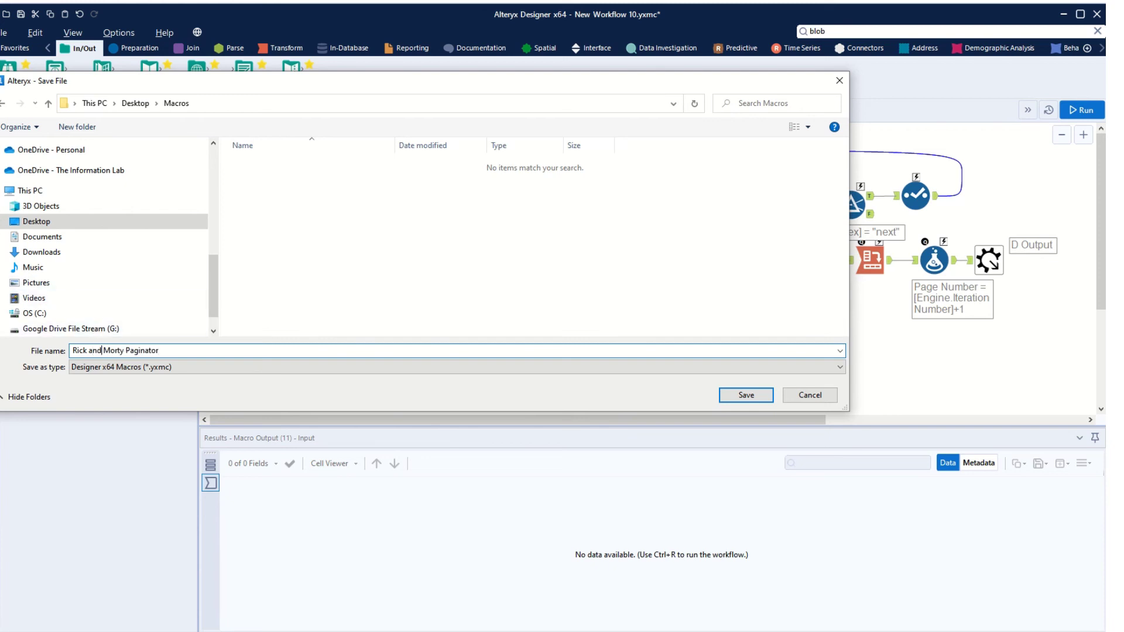
click(765, 397)
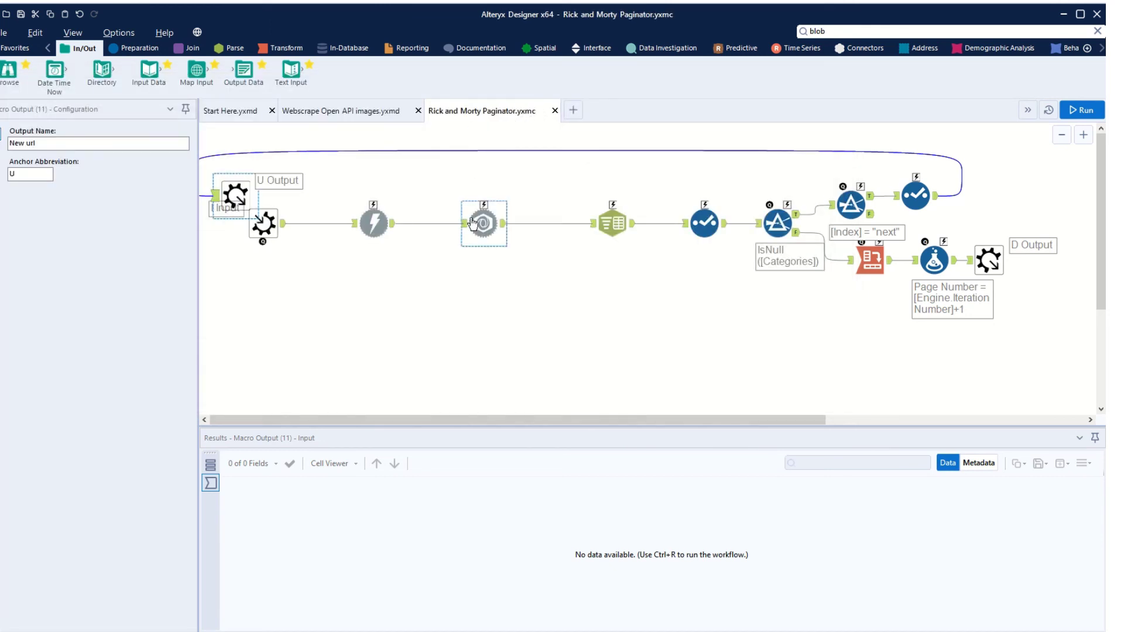
Copy the character-url Text Input from the Webscrape Open API images workflow into a new workflow
click(350, 112)
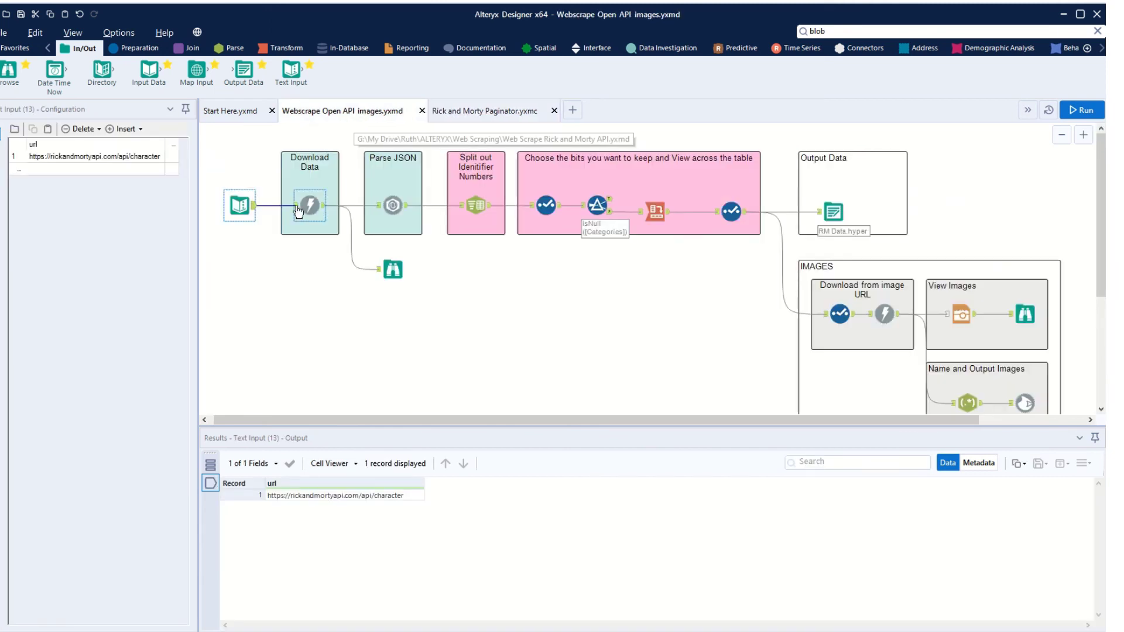
click(260, 272)
click(240, 206)
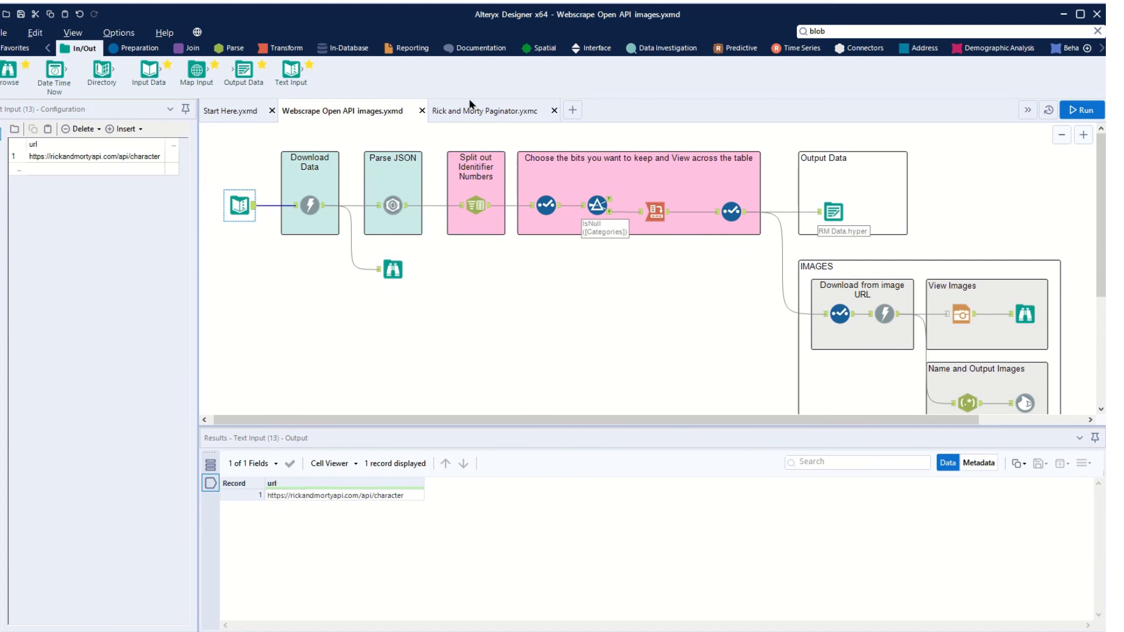
click(572, 110)
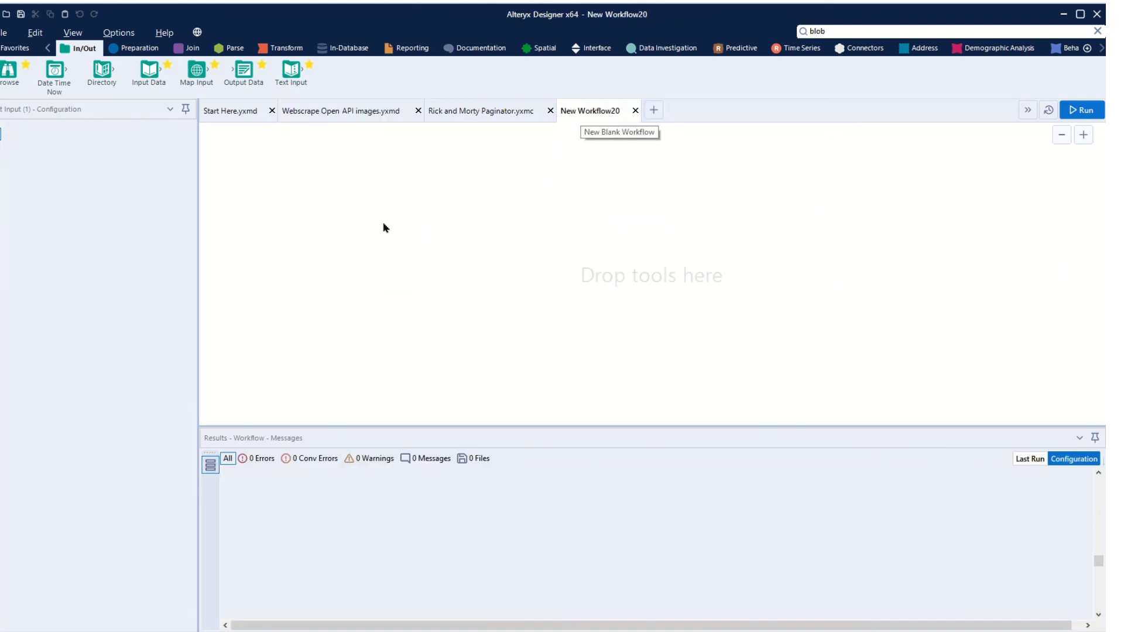
key(ctrl+v)
drag(401, 229, 311, 205)
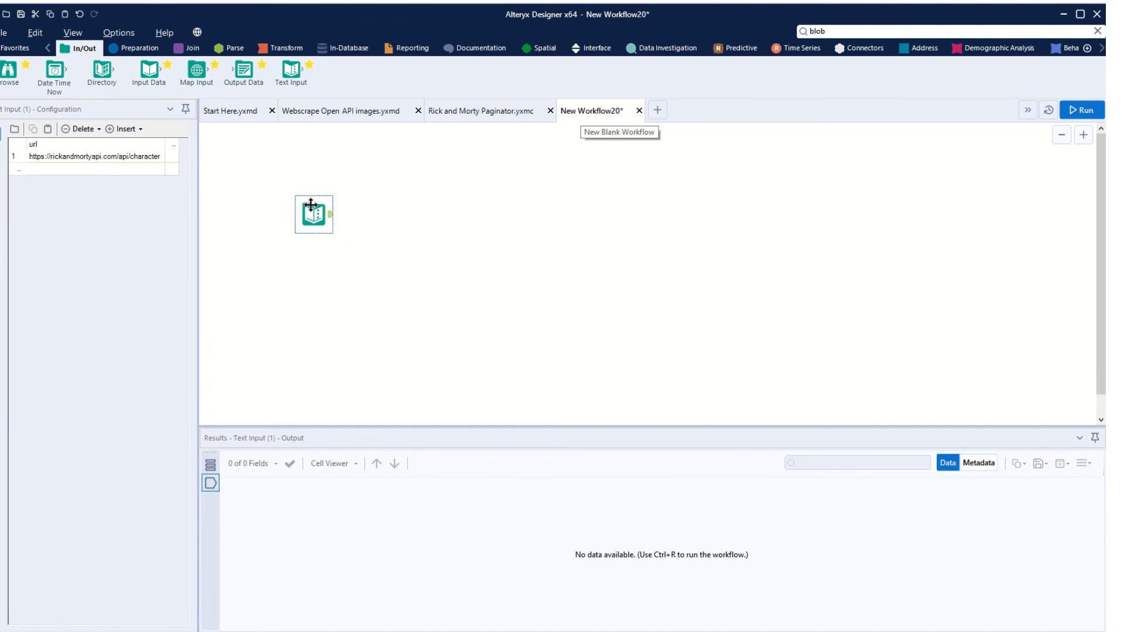
Connect the Rick and Morty Paginator macro and a Browse tool, then run the workflow
right_click(372, 210)
mouse_move(413, 262)
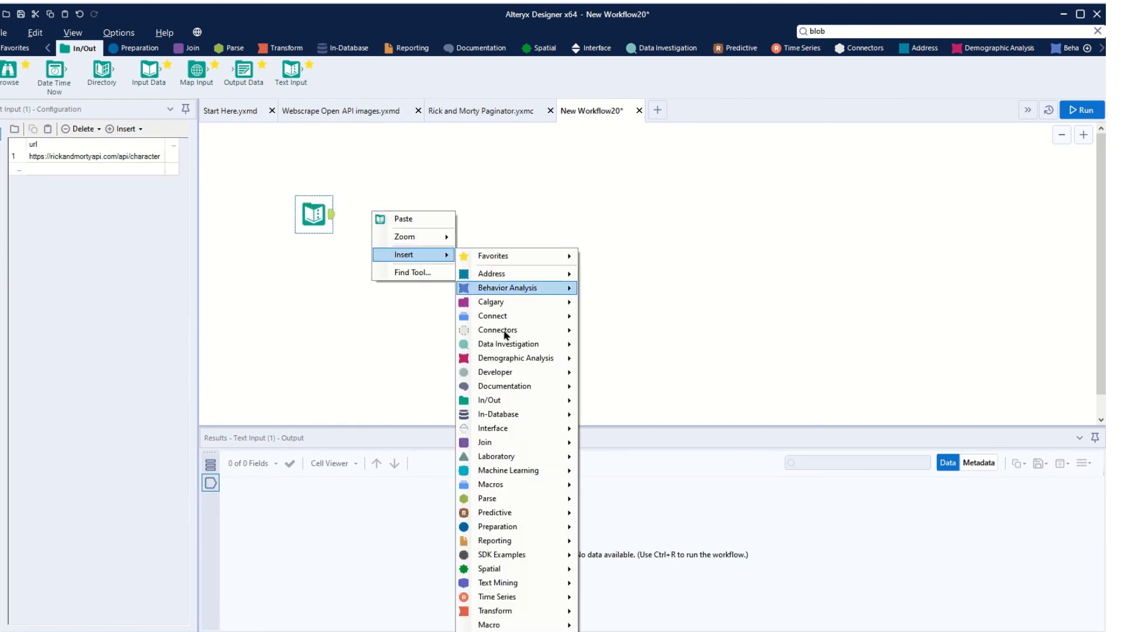
mouse_move(515, 611)
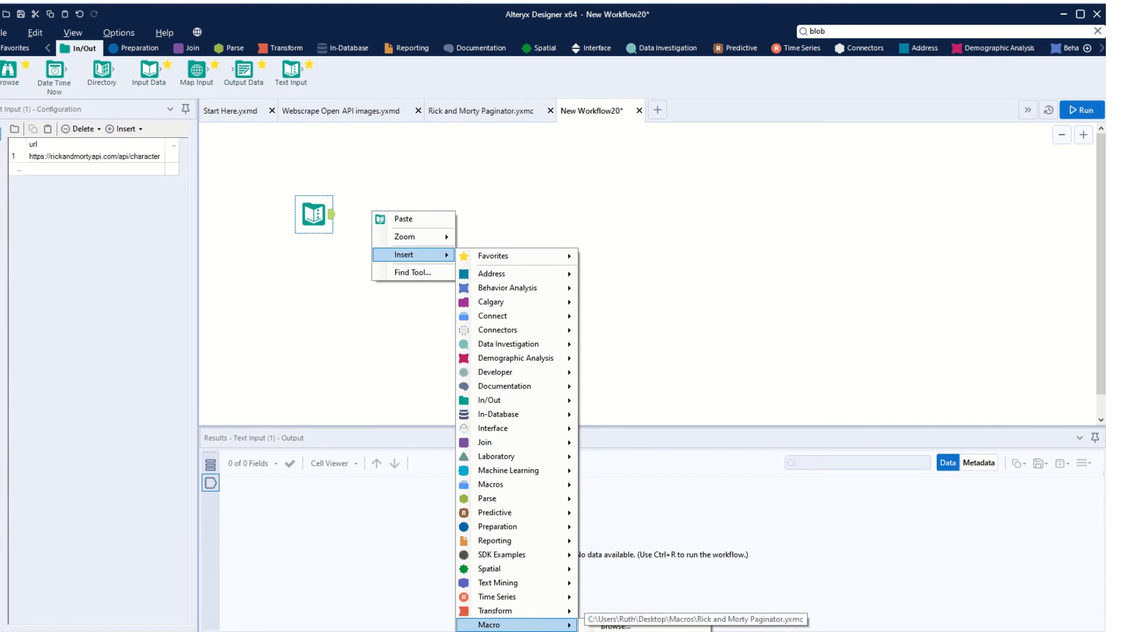
click(621, 614)
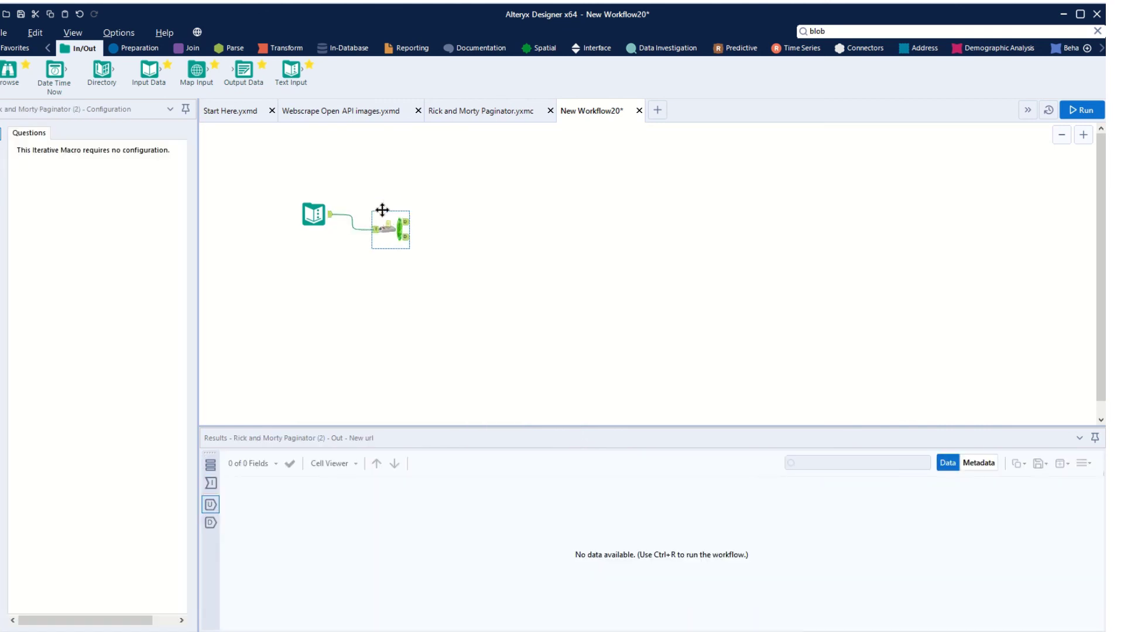
drag(8, 71, 443, 199)
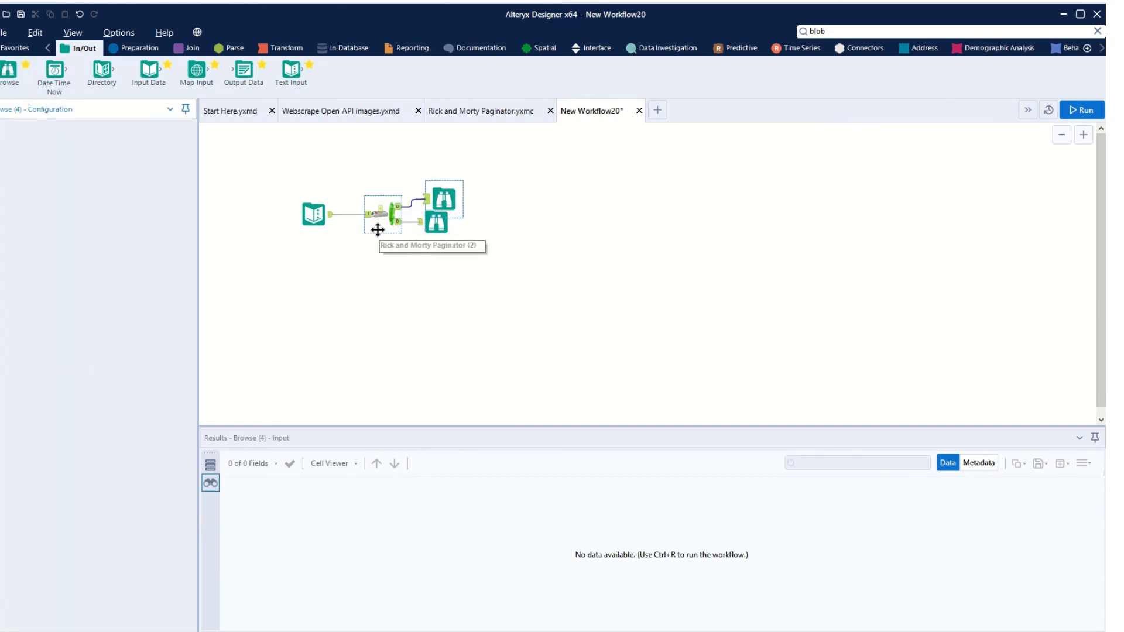
key(ctrl+r)
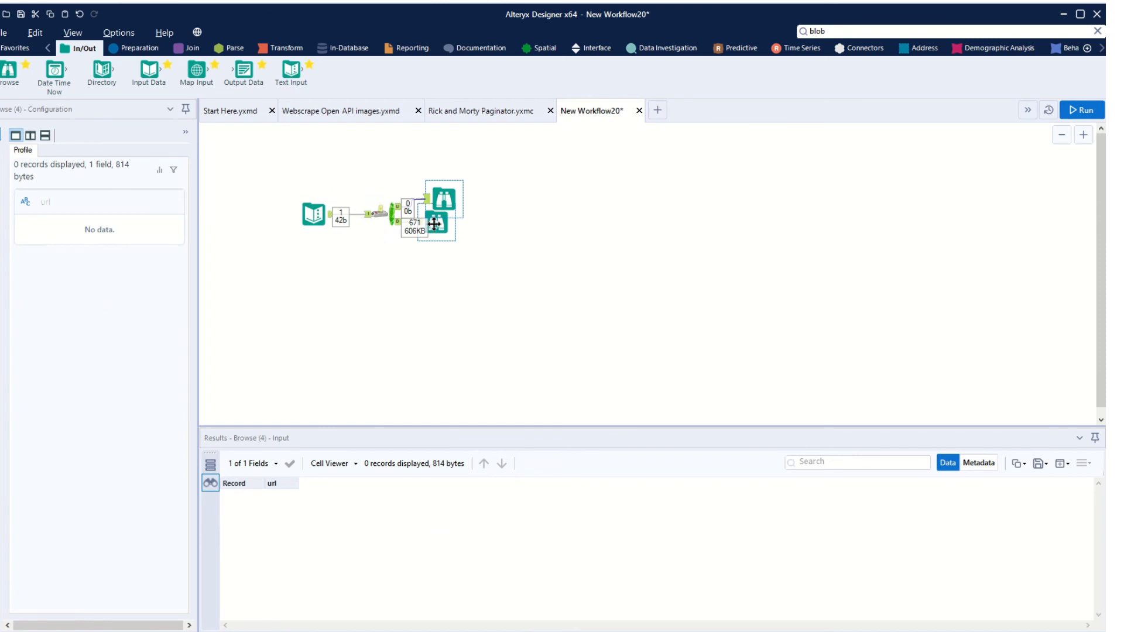
Browse the 671 character records, scrolling down and across to the location and name fields
drag(425, 231, 440, 246)
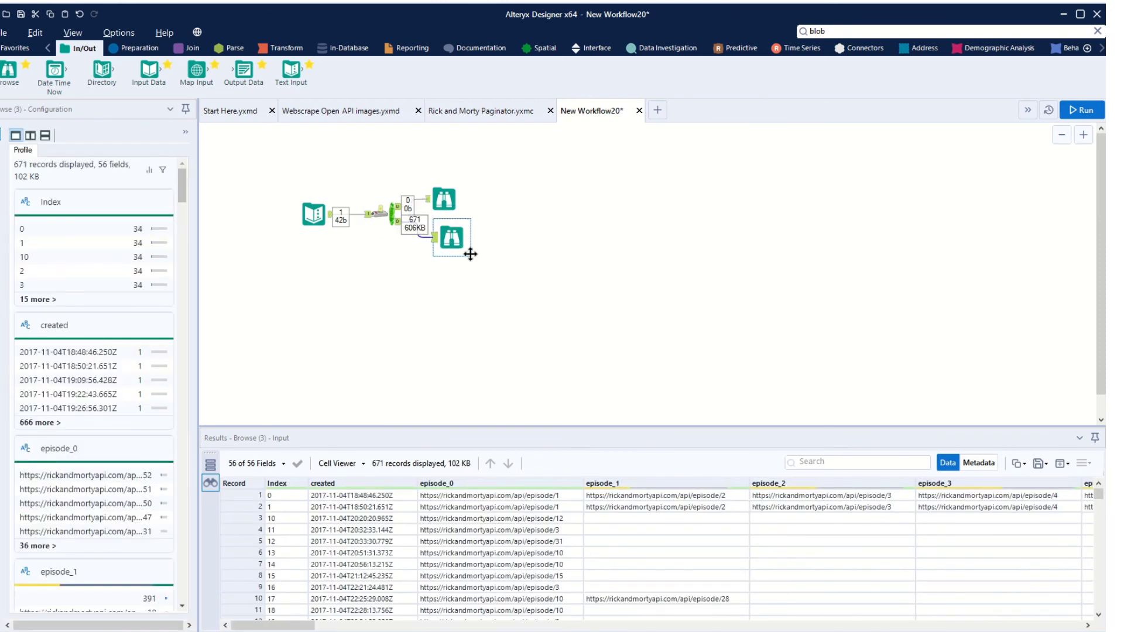
scroll(600, 581, down, 6)
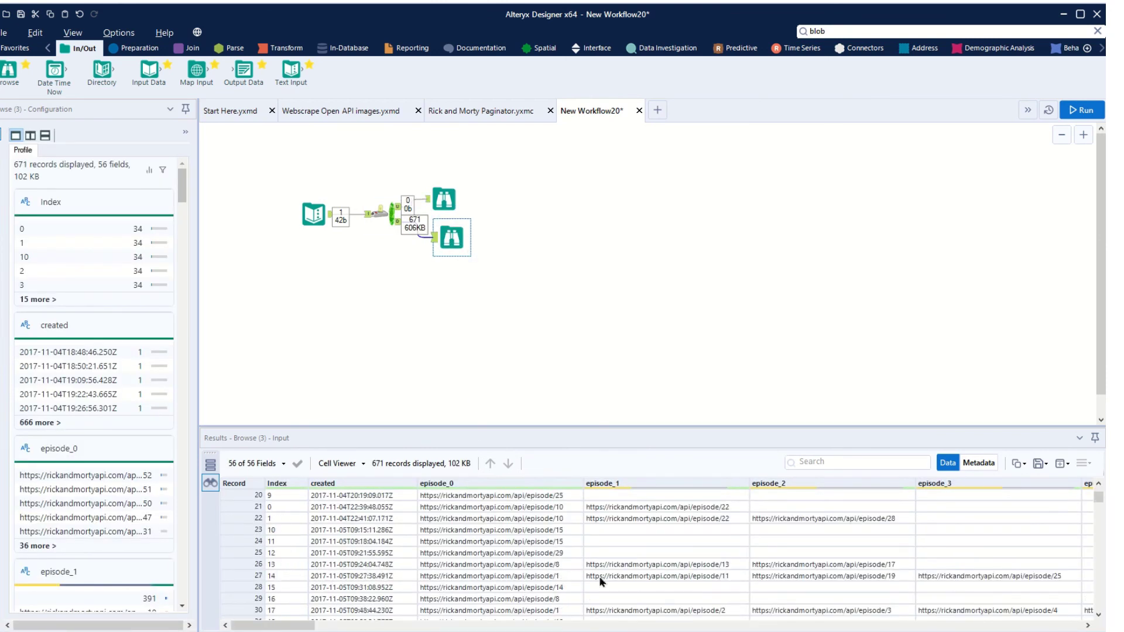
drag(1099, 497, 1099, 592)
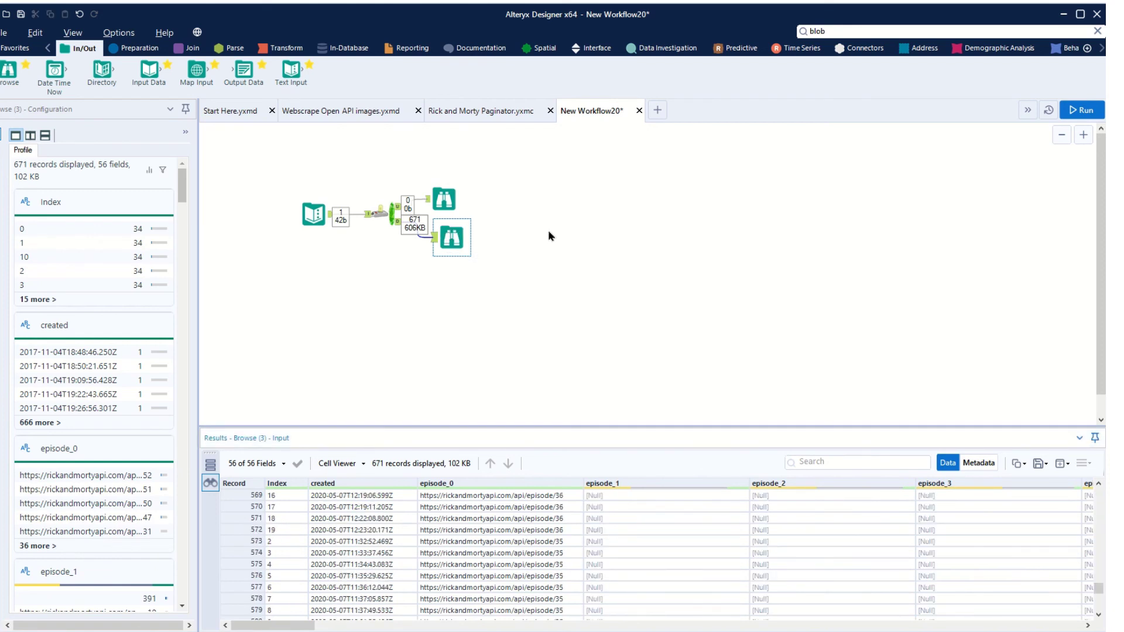
drag(312, 624, 987, 624)
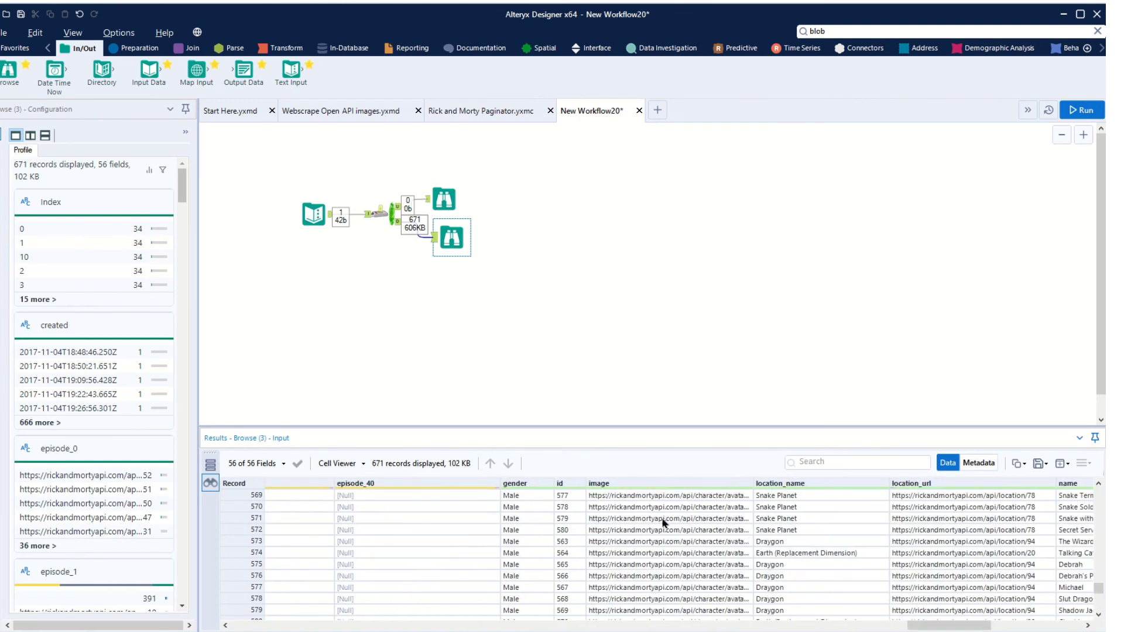
scroll(662, 539, down, 4)
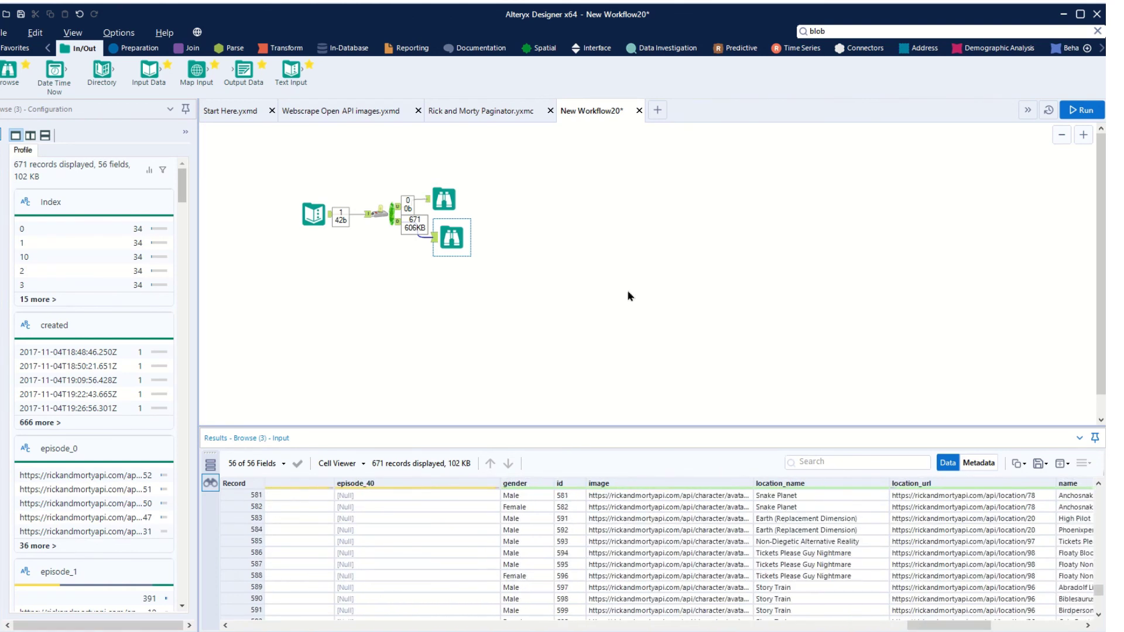